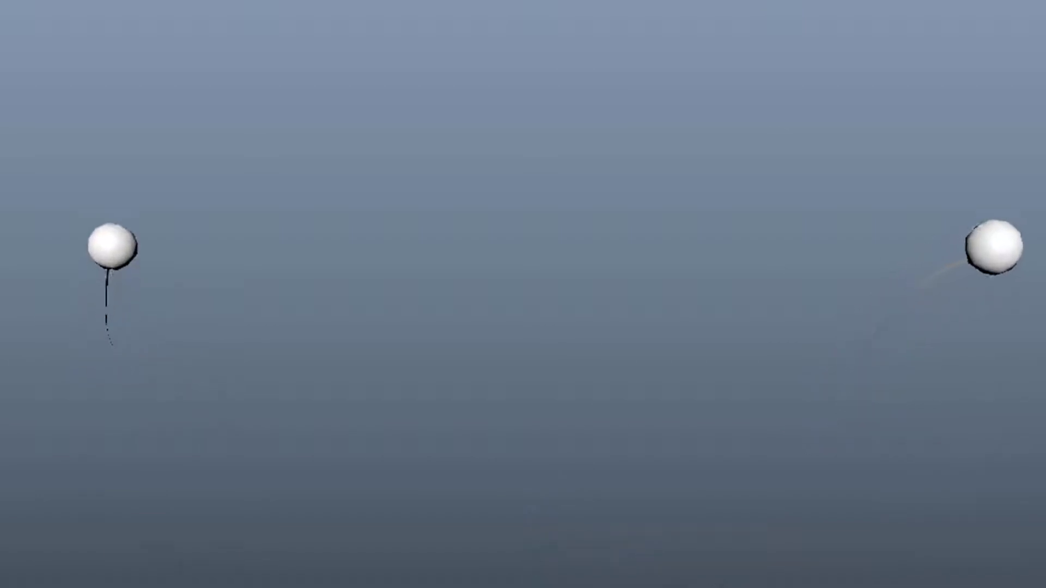
alt+drag(903, 528, 687, 576)
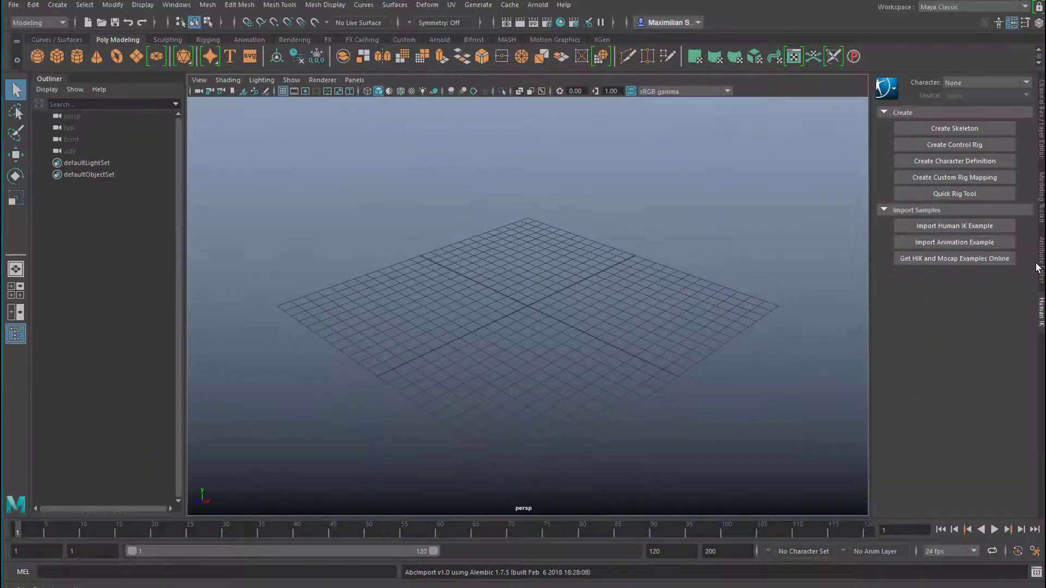
- Create a polygon cube at the origin and scale it up uniformly to about half the grid's width
click(57, 57)
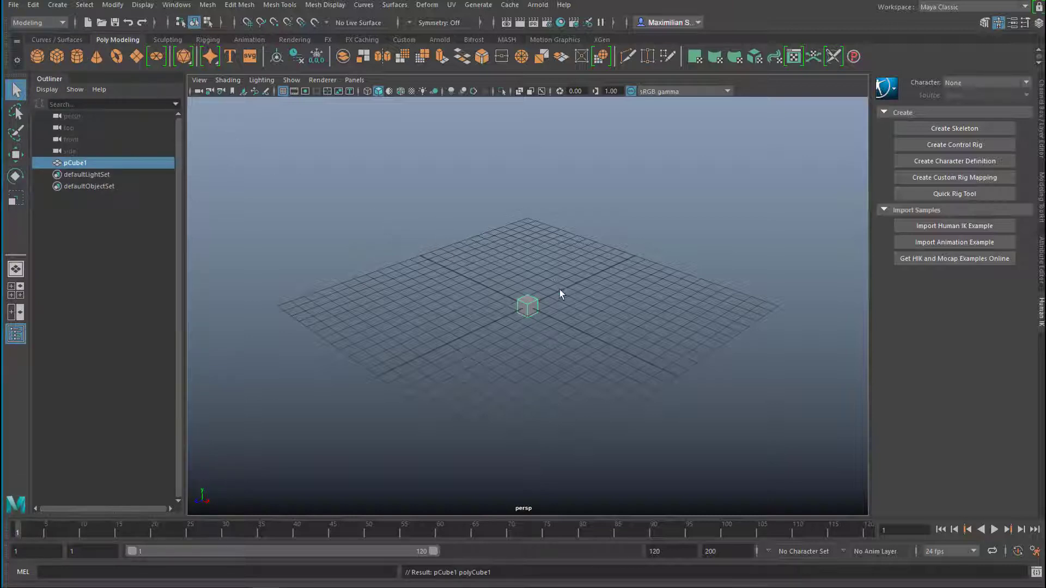
key(r)
drag(527, 305, 631, 295)
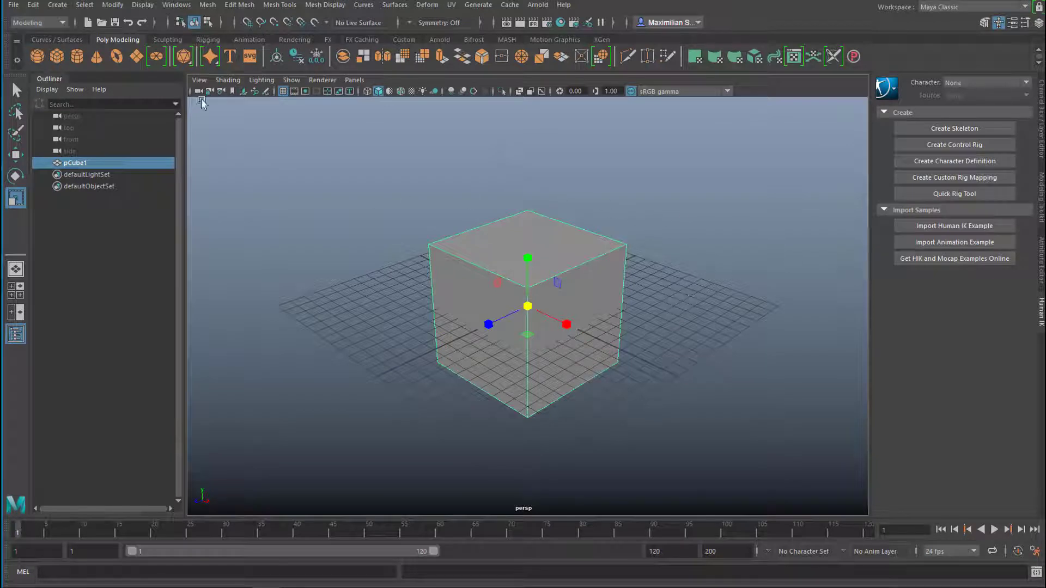
- Fill the cube with nParticles at resolution 1 using a new solver, and delete the cube
click(60, 22)
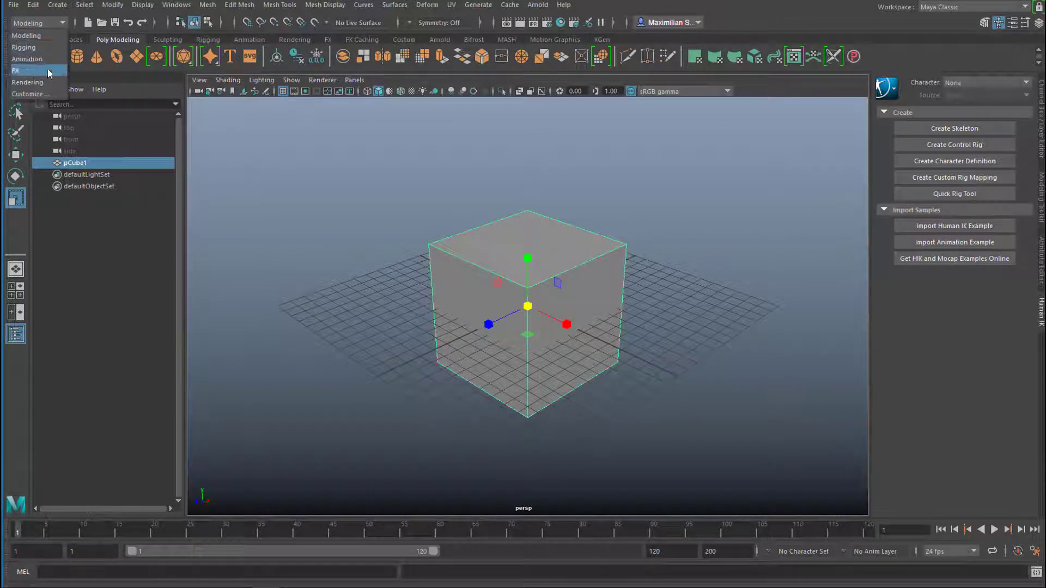
click(52, 67)
click(214, 5)
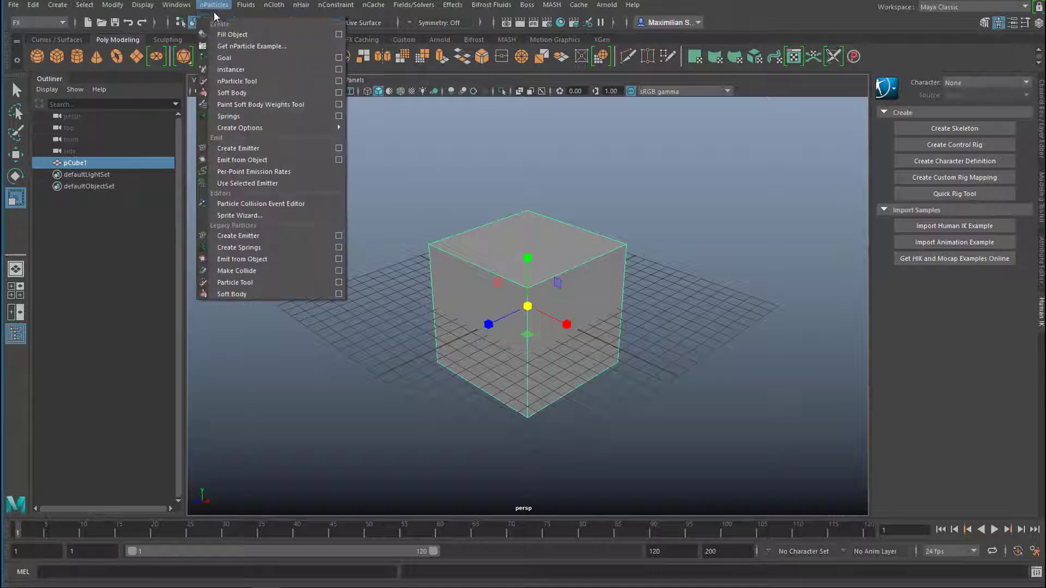
click(342, 25)
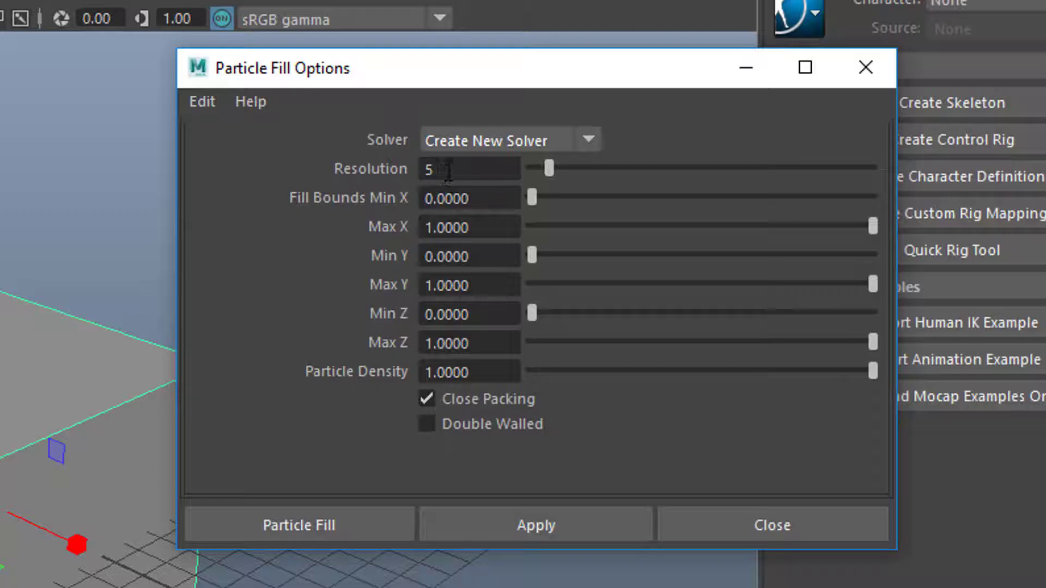
double_click(747, 158)
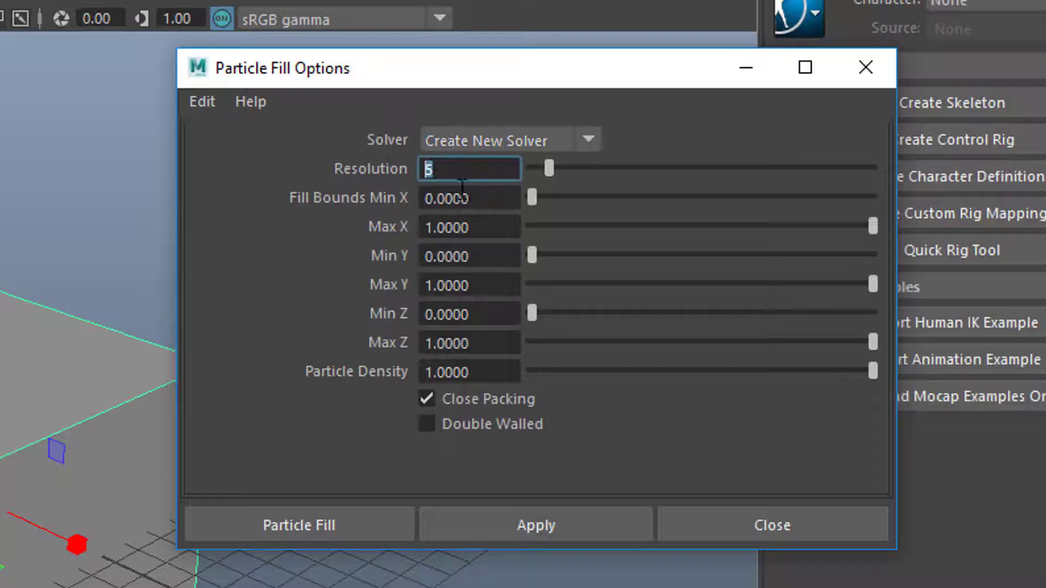
text(1)
key(Return)
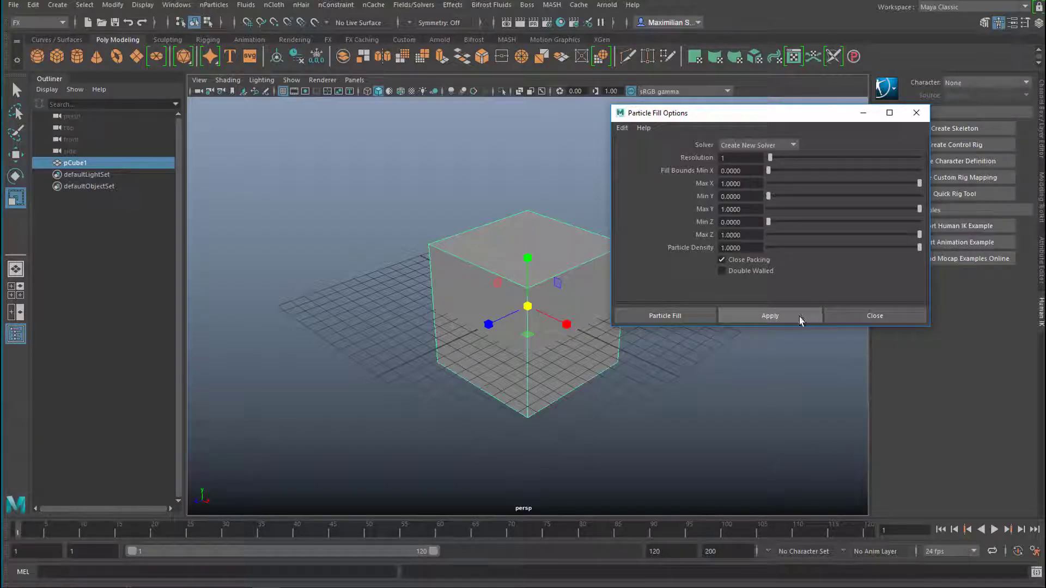
click(800, 314)
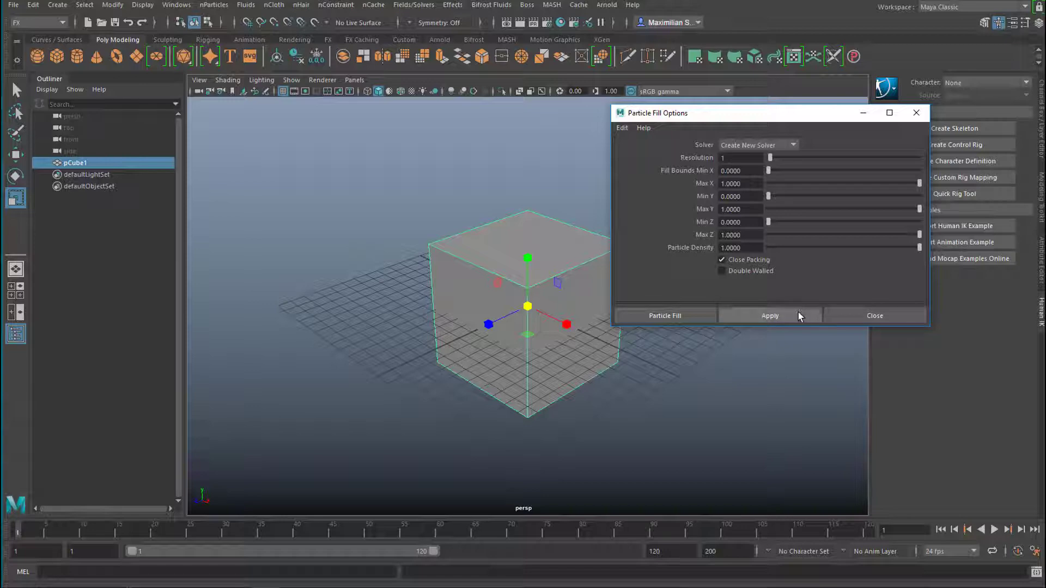
click(869, 315)
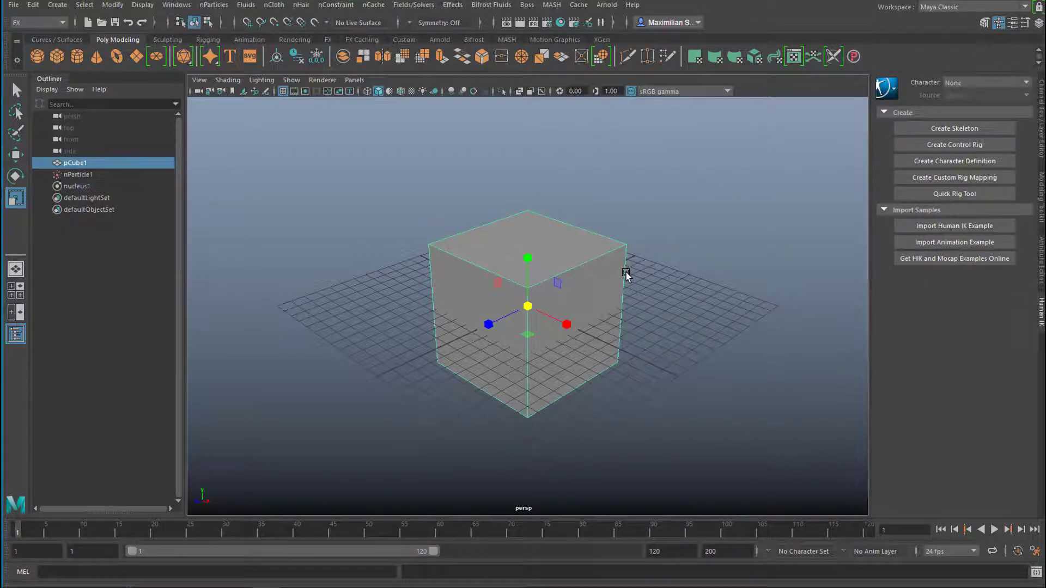
key(Delete)
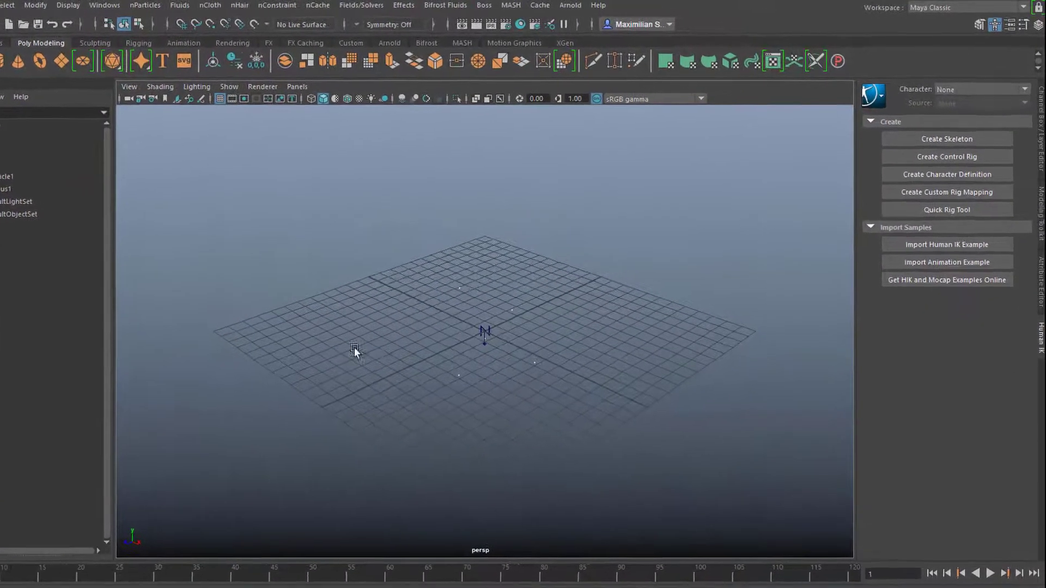
- Select nParticle1 and examine its particle count and dynamic properties
click(34, 170)
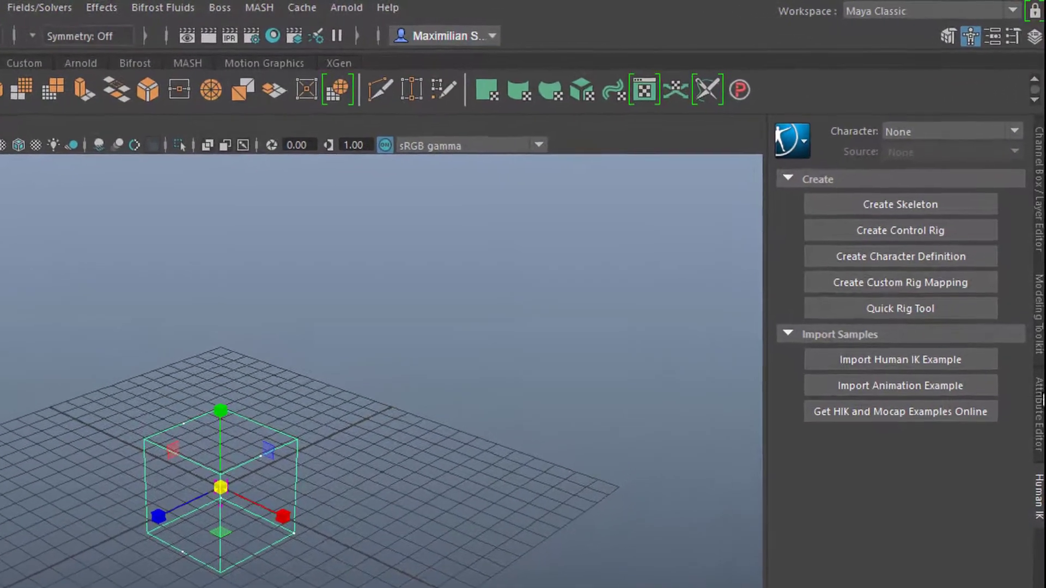
key(ctrl+a)
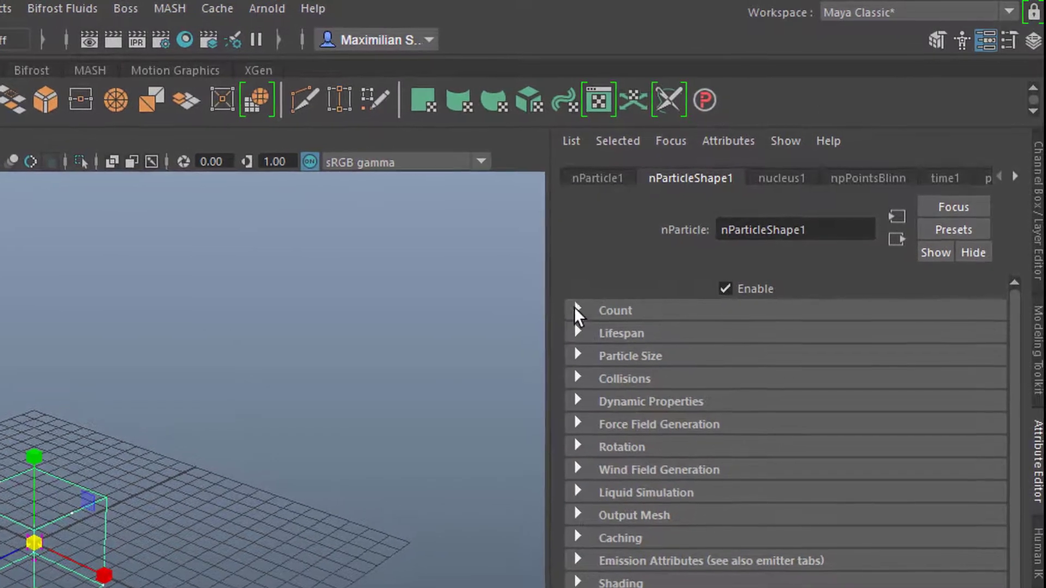
click(581, 308)
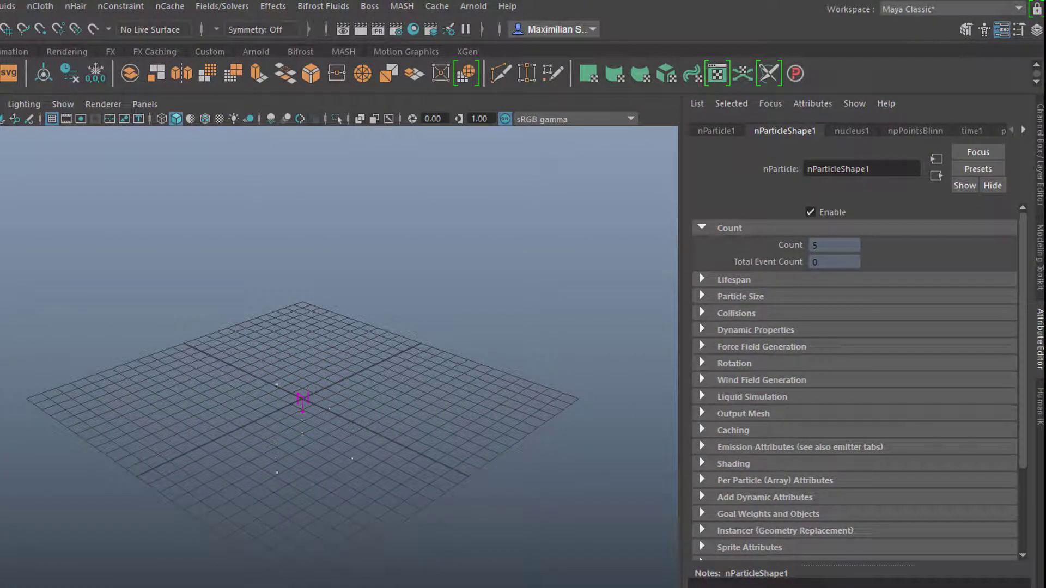
key(ctrl+z)
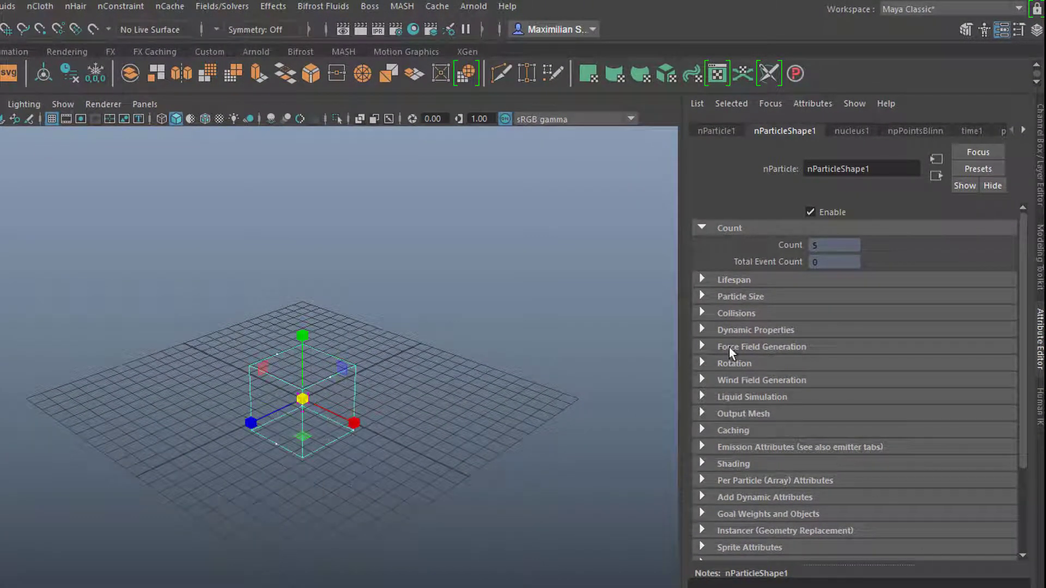
click(703, 330)
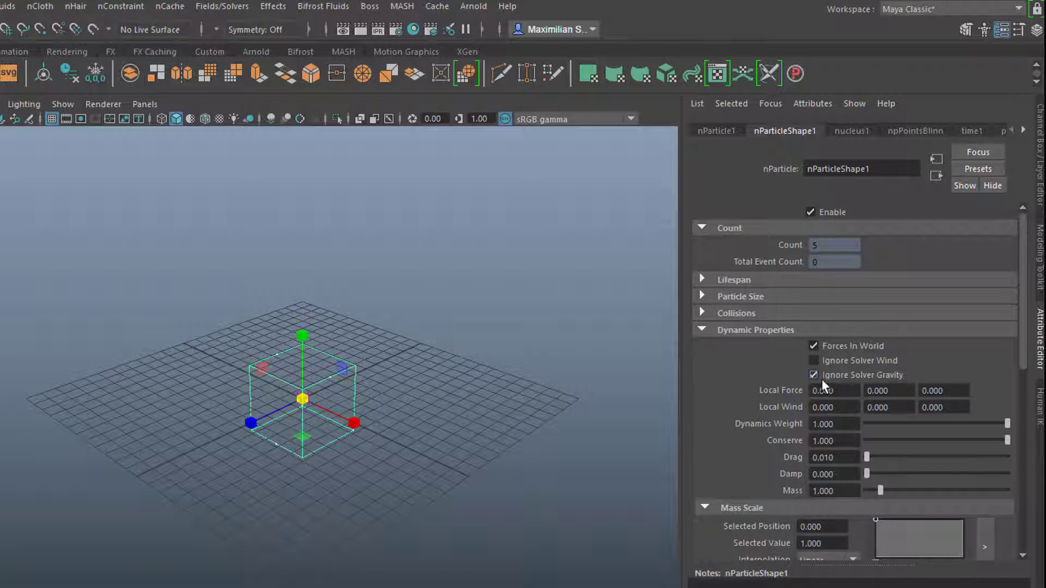
click(701, 329)
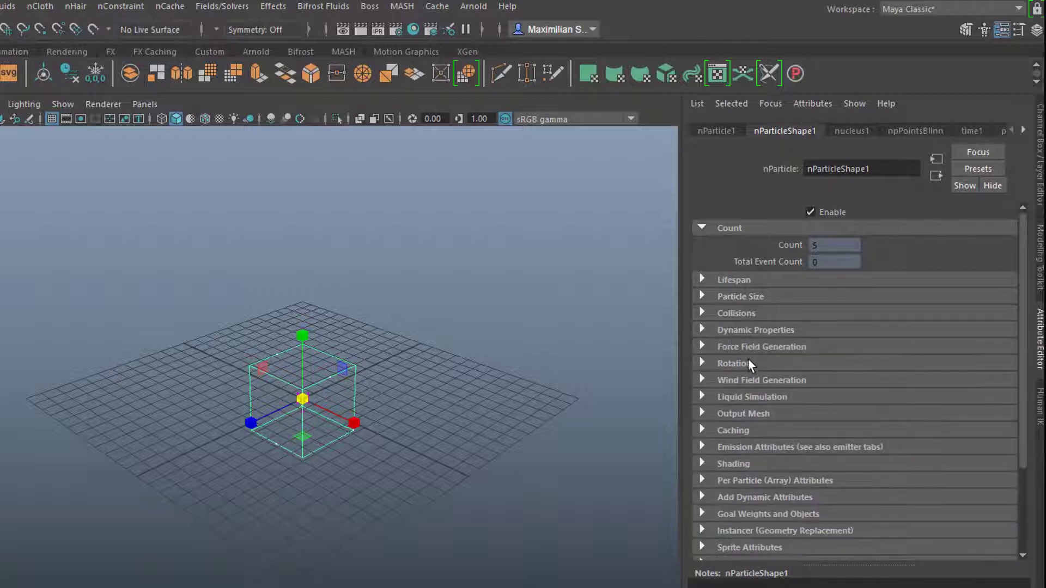
- Set the particle render type of nParticleShape1 to Spheres
click(702, 465)
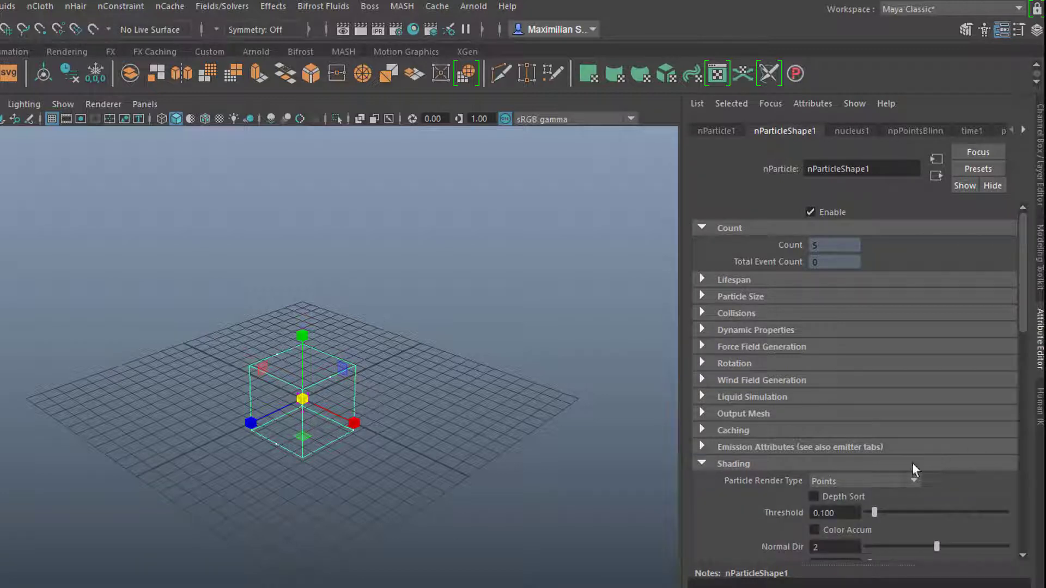
click(914, 479)
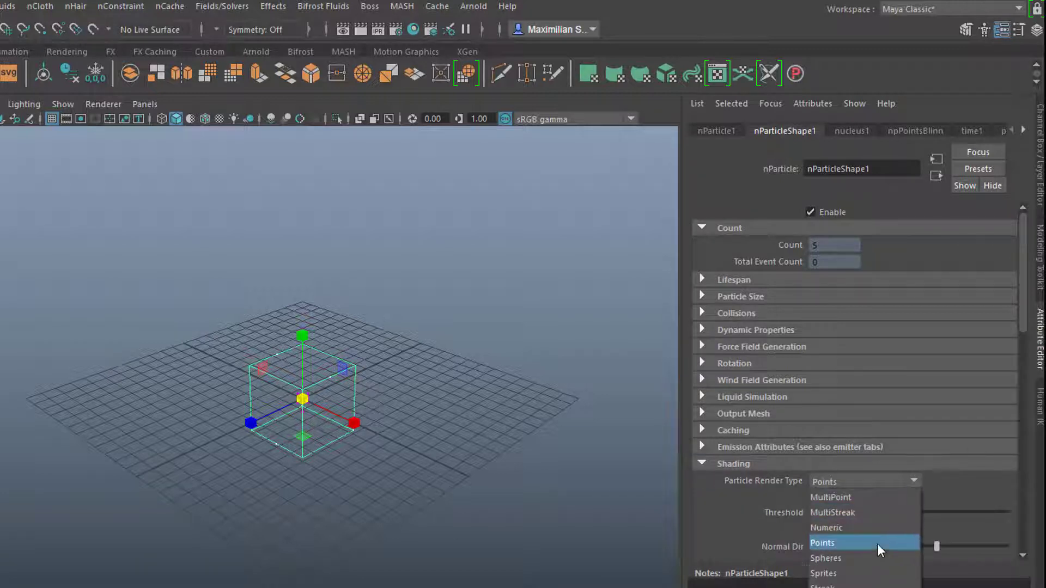
click(872, 559)
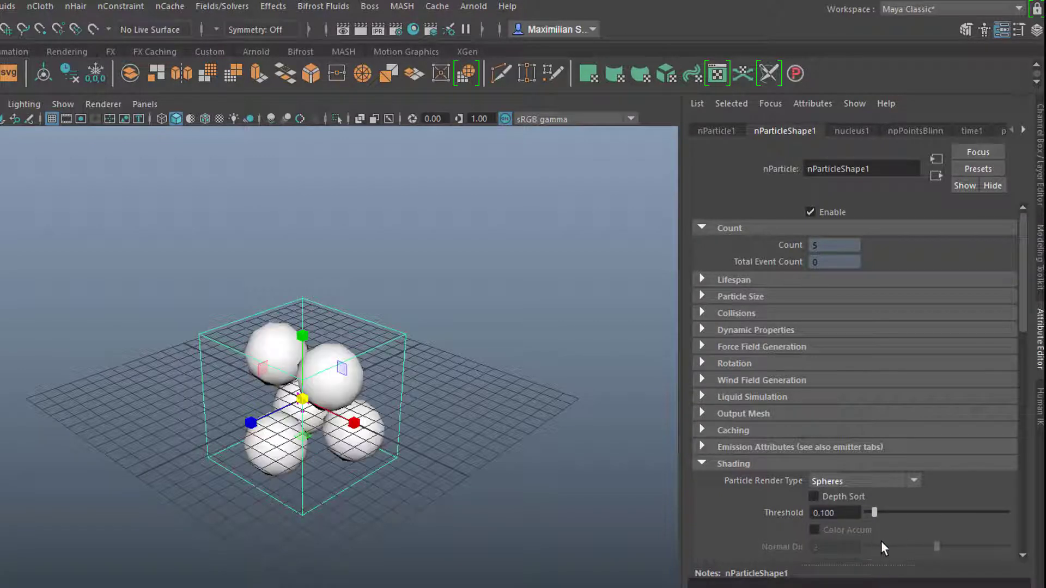
click(701, 463)
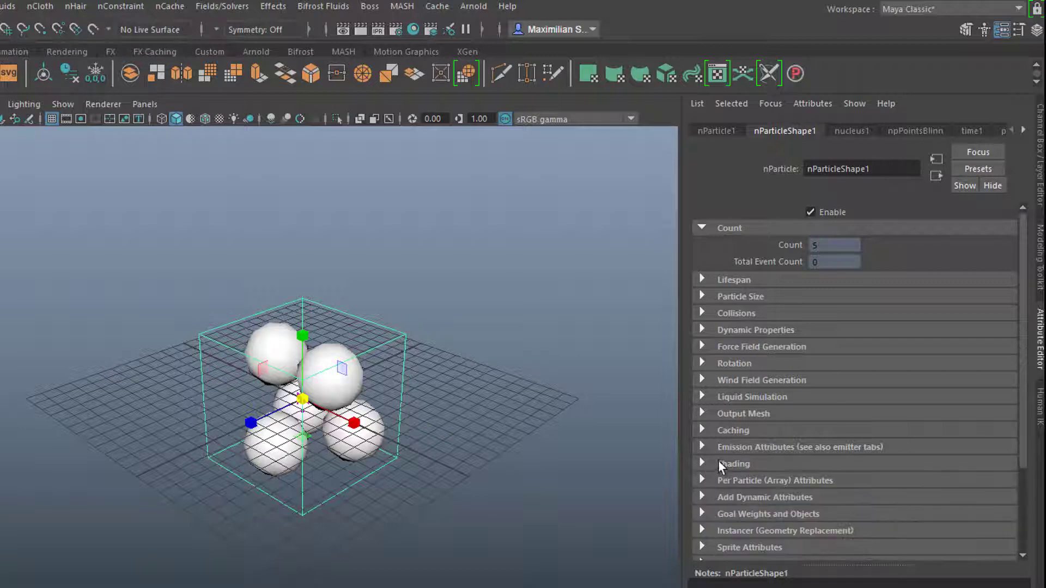
- Set the radius of the sphere particles to 0.4
click(702, 295)
click(813, 313)
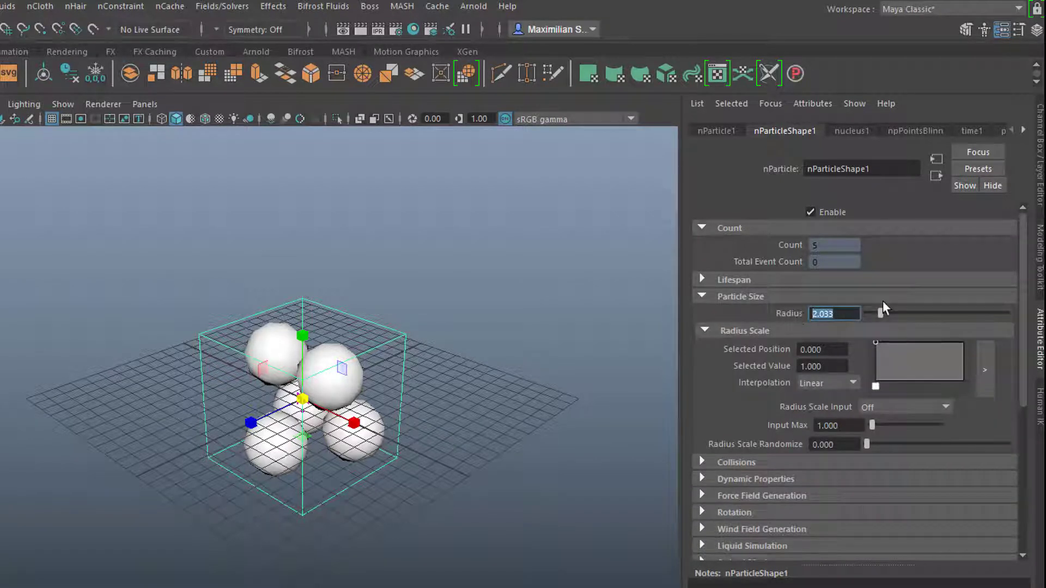
text(0.4)
key(Return)
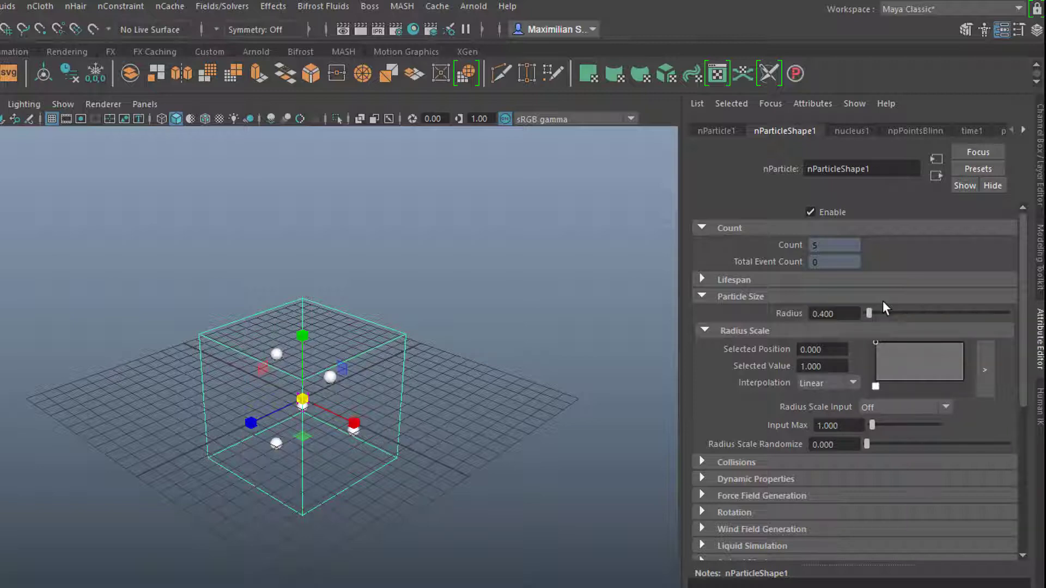
- Add a Turbulence field to the selected particles and play back the simulation to test their motion
alt+drag(453, 489, 493, 473)
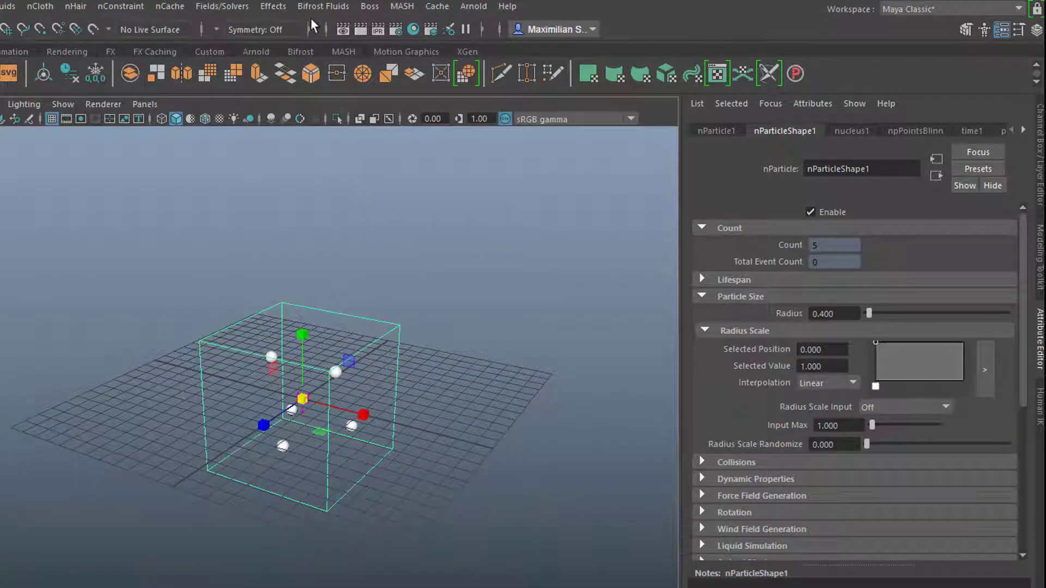
click(220, 6)
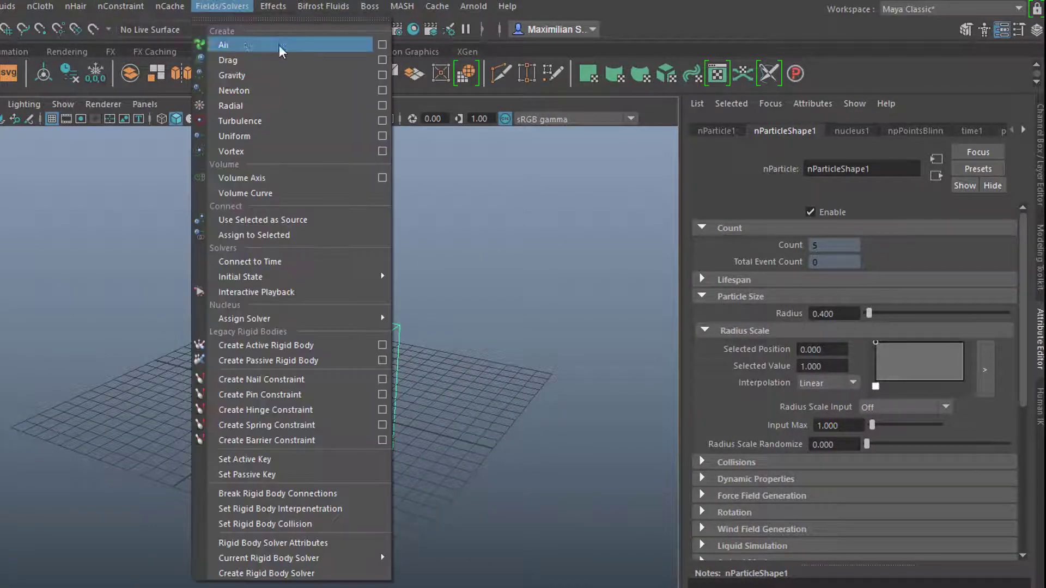
click(297, 119)
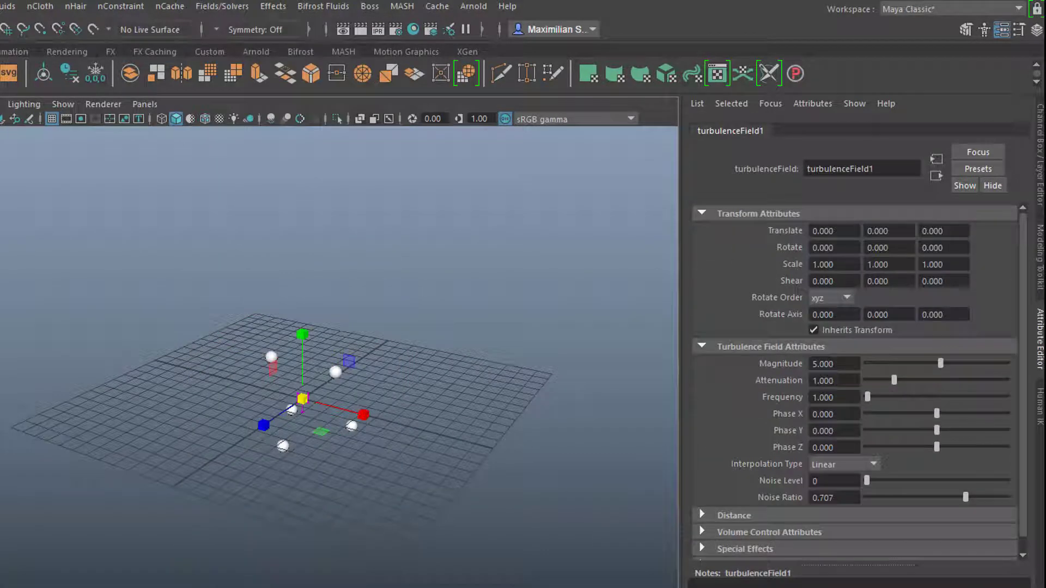
key(alt+v)
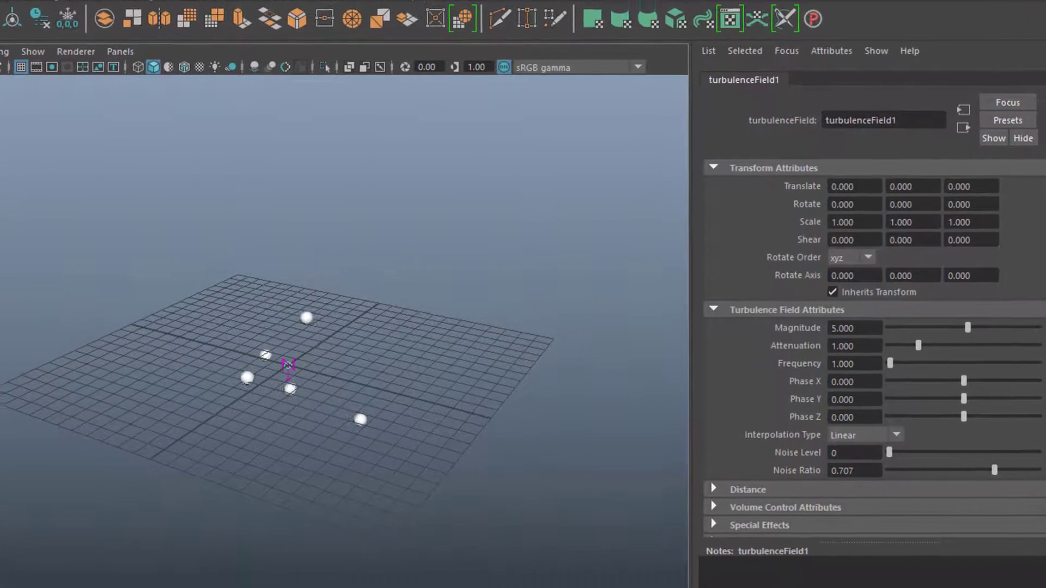
key(w)
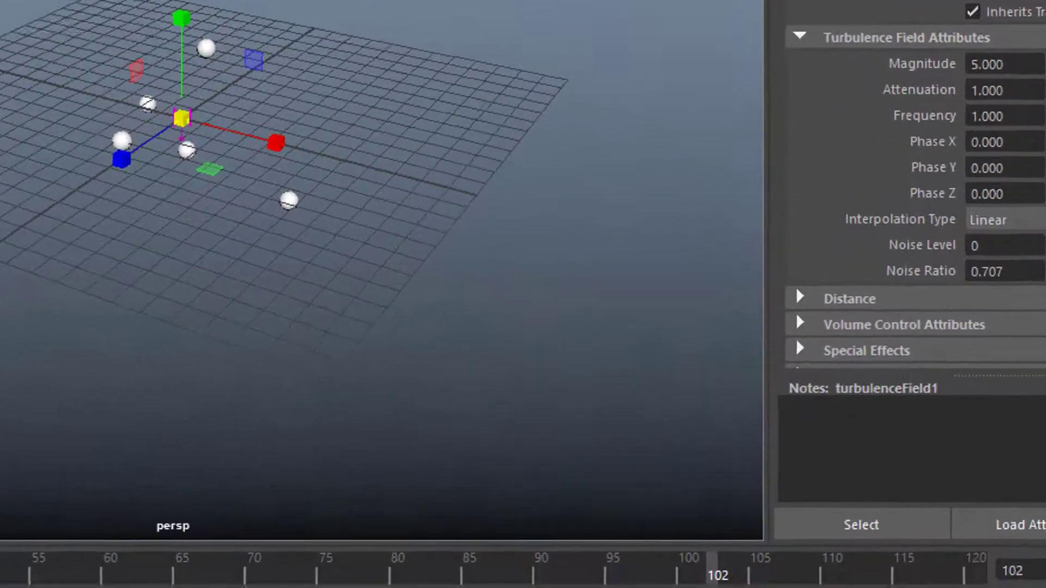
- Extend the playback range to end at frame 1000
double_click(572, 567)
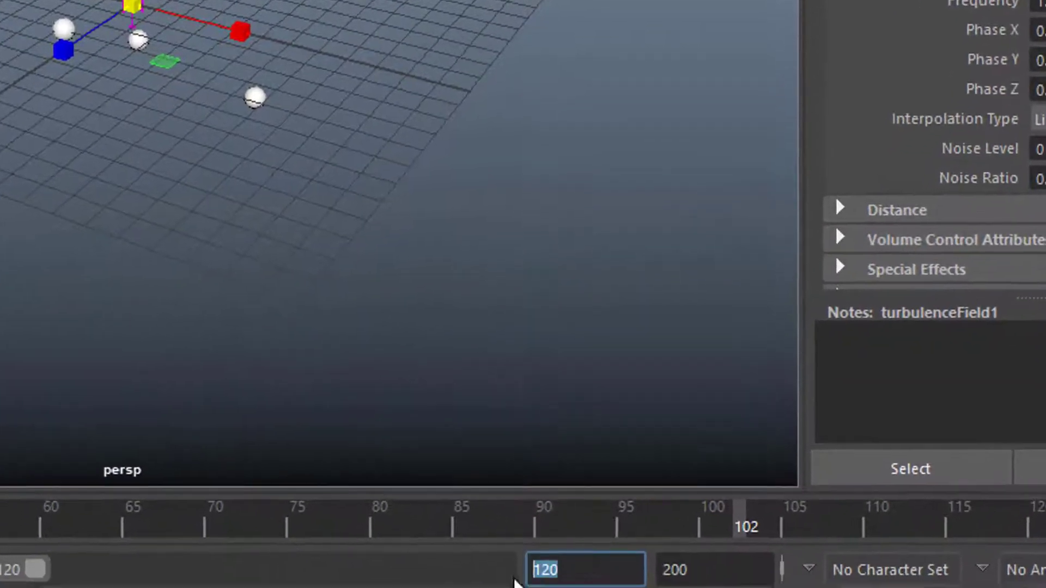
text(1000)
key(Return)
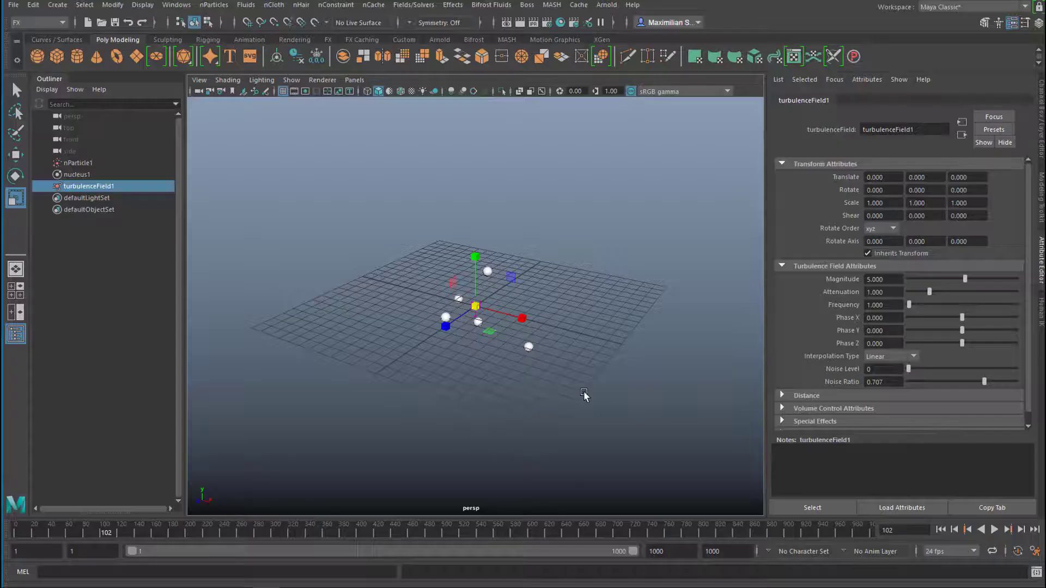
- Play the simulation briefly to check how the turbulence moves the particles, stop it, and clear the selection
key(1)
key(q)
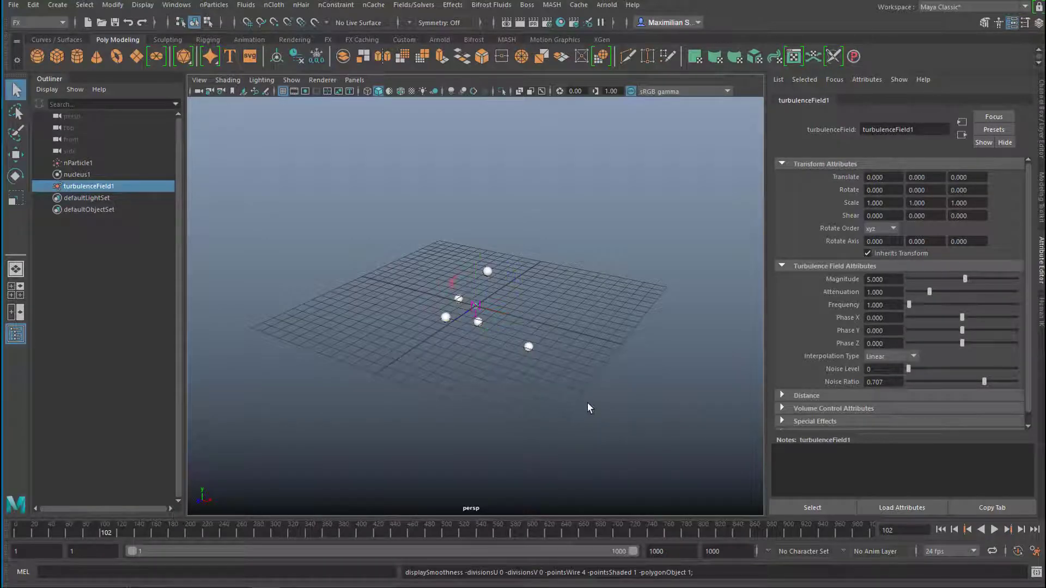
click(994, 529)
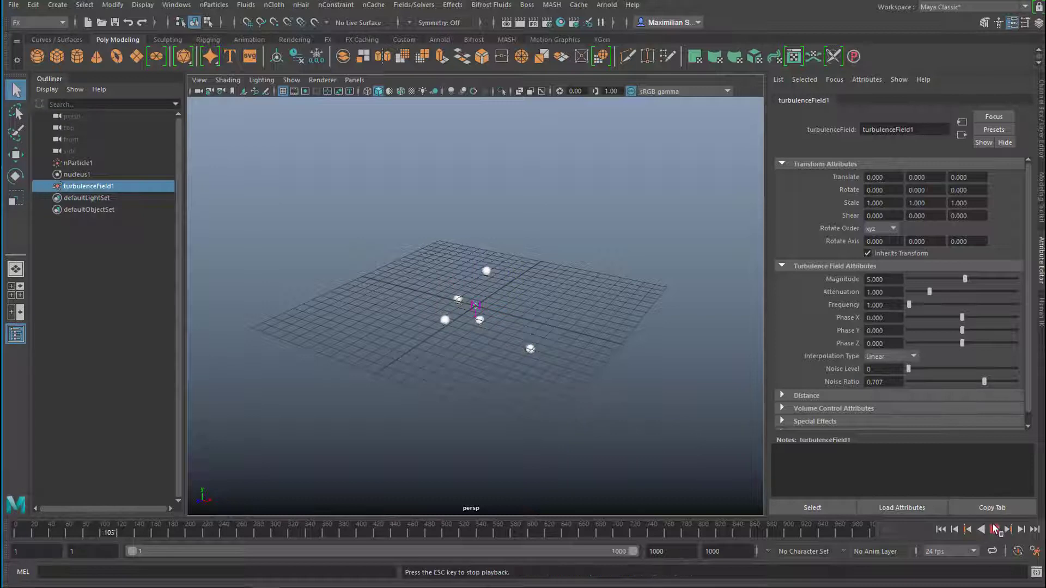
click(996, 528)
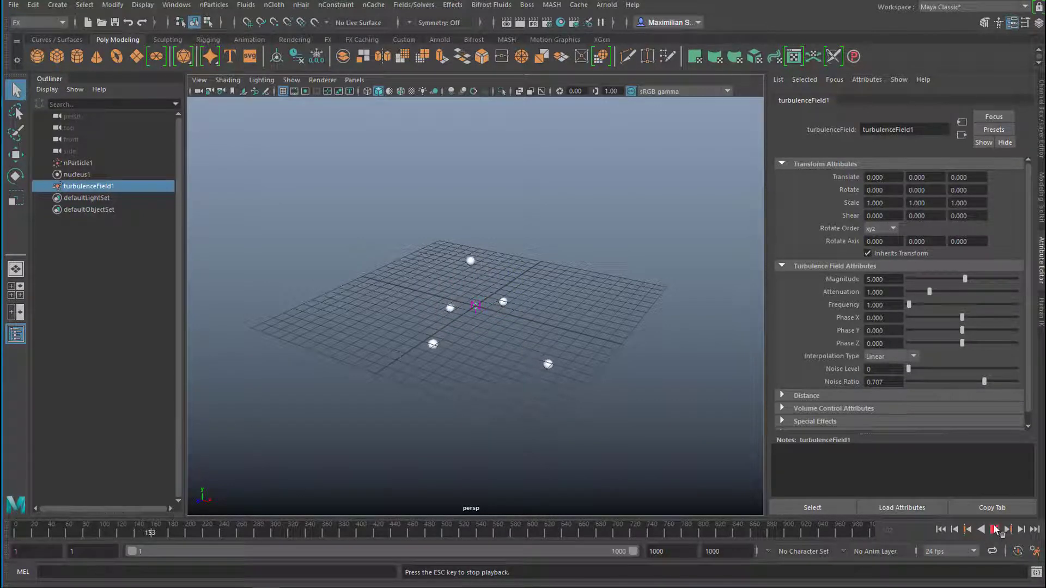
mouse_move(630, 409)
alt+mouse_down()
mouse_move(637, 386)
mouse_move(599, 418)
mouse_move(626, 408)
mouse_move(637, 418)
mouse_move(619, 401)
alt+mouse_up()
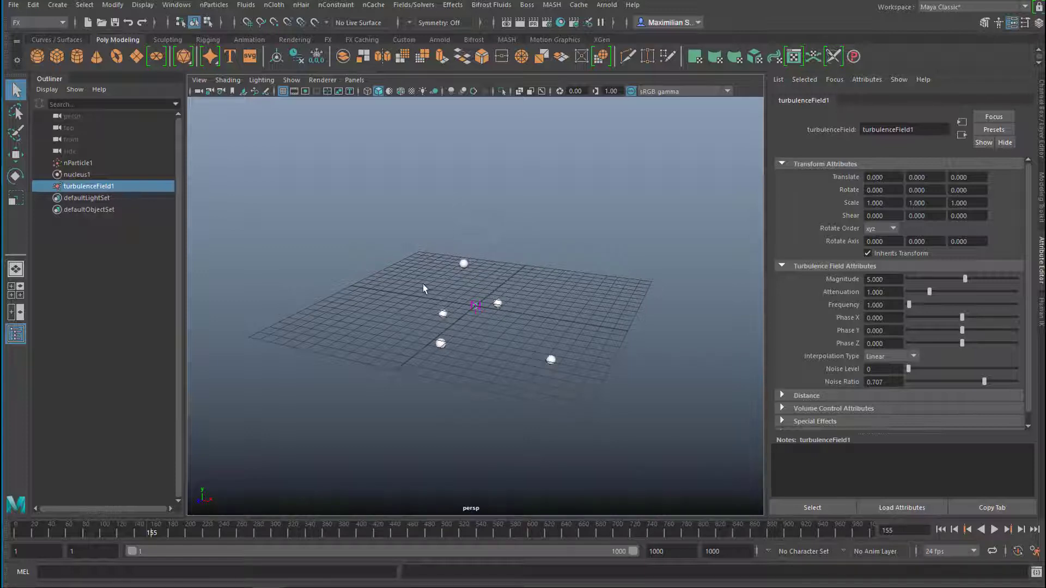
click(401, 233)
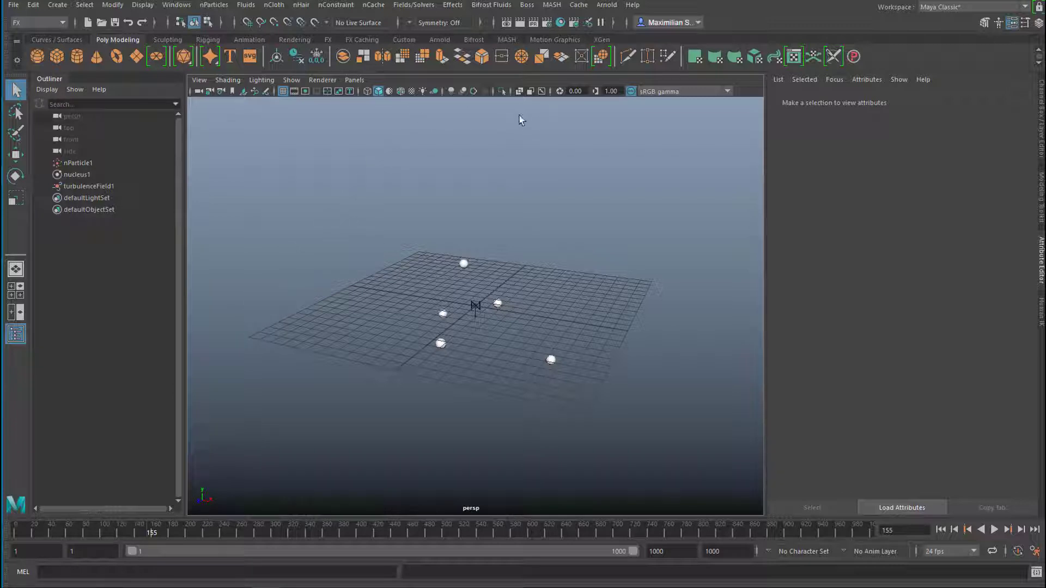
- Create a new MASH network in the scene
click(508, 39)
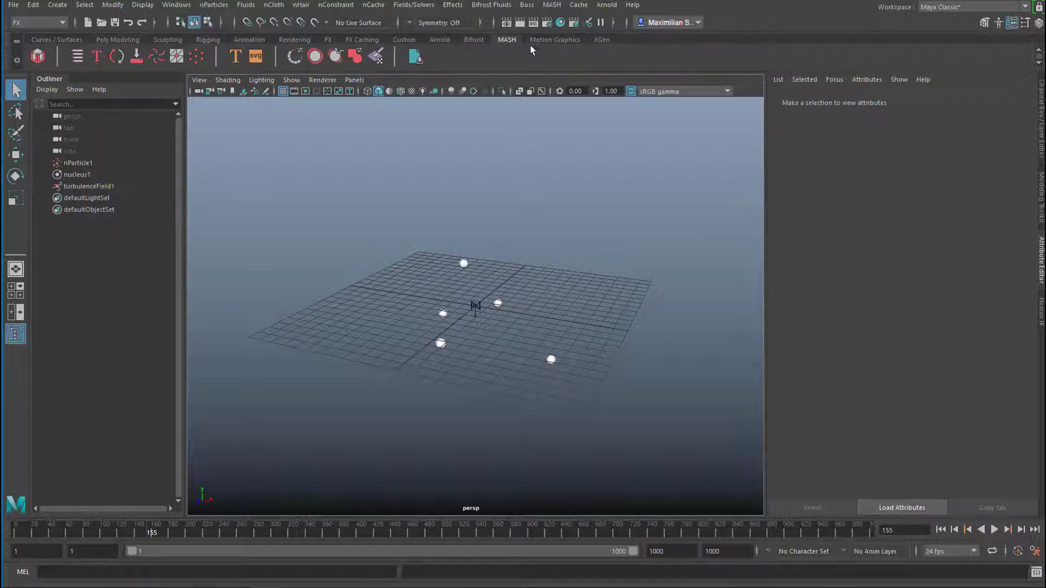
click(40, 57)
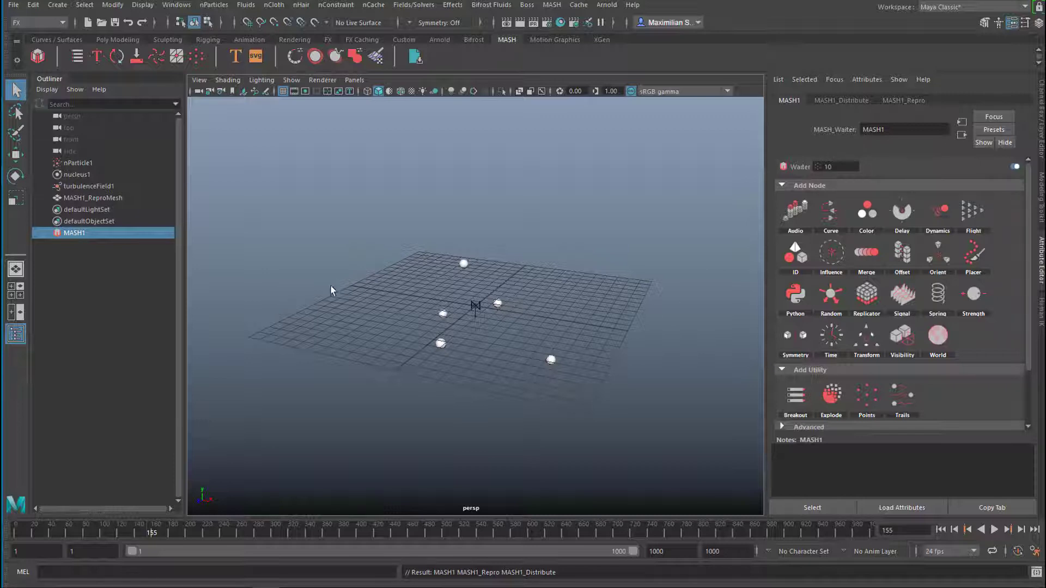
middle_drag(57, 233, 56, 234)
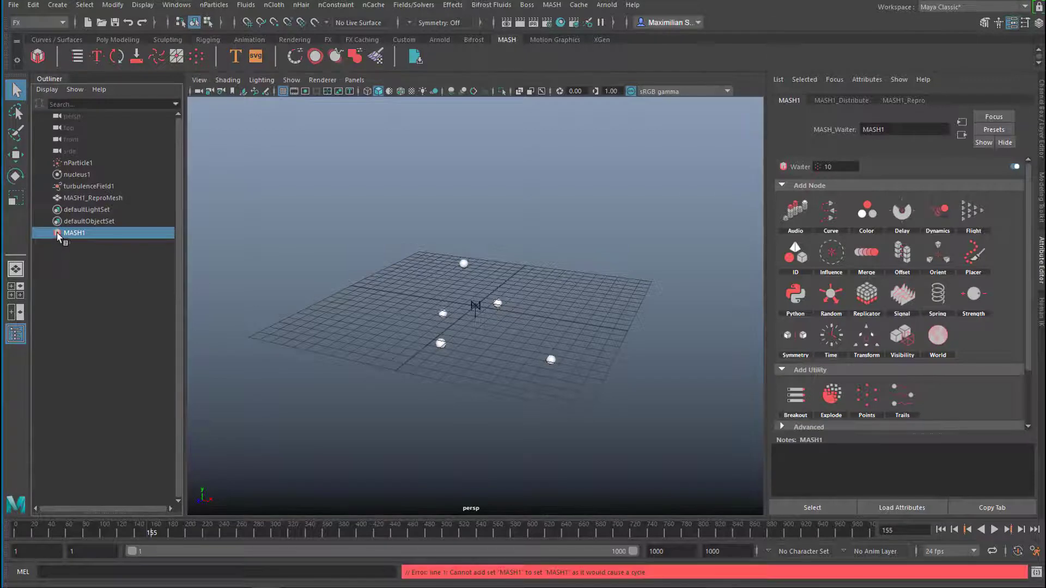
- Add trails to the nParticles, using the new MASH network and nParticle1 as the selection
ctrl+click(87, 163)
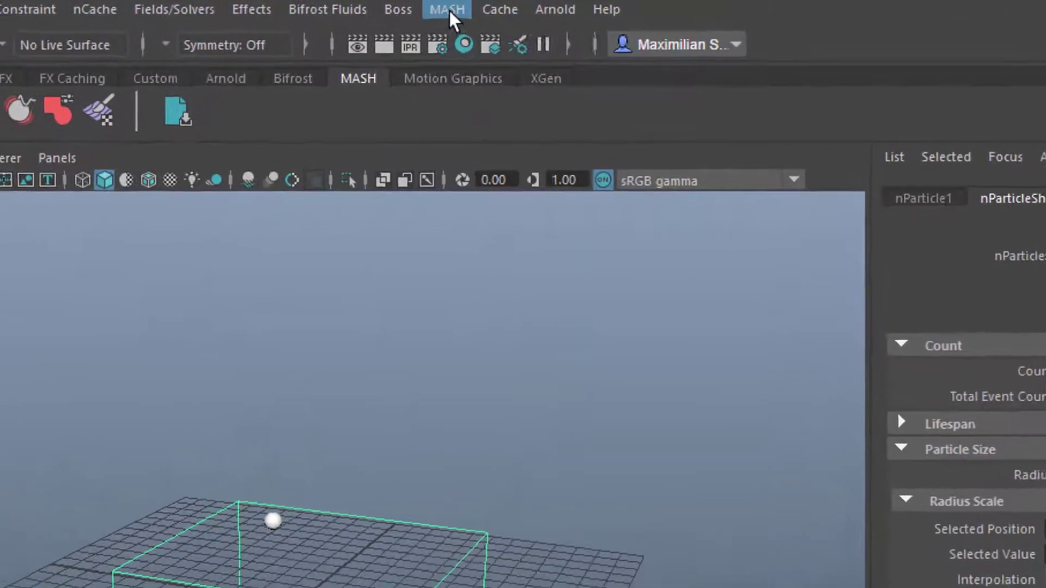
click(525, 6)
mouse_move(515, 106)
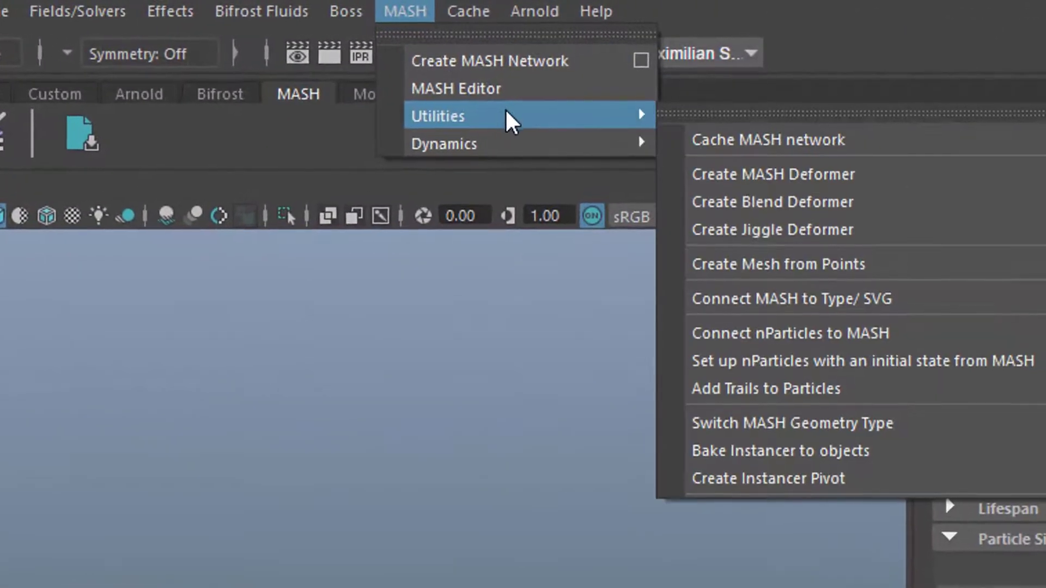
click(901, 390)
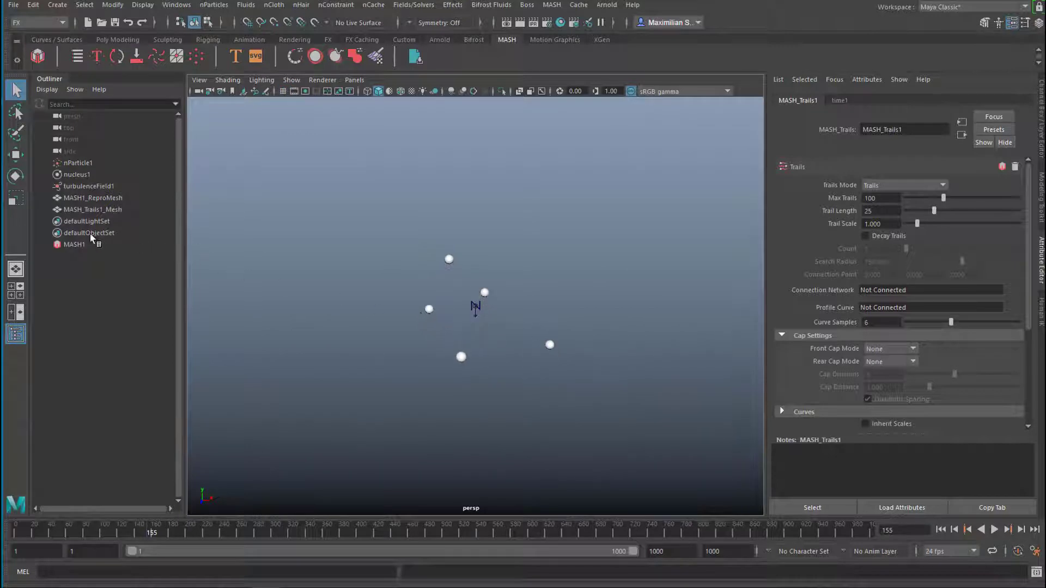
- Hide the turbulence field and the nucleus so that their symbols do not clutter the view
click(91, 187)
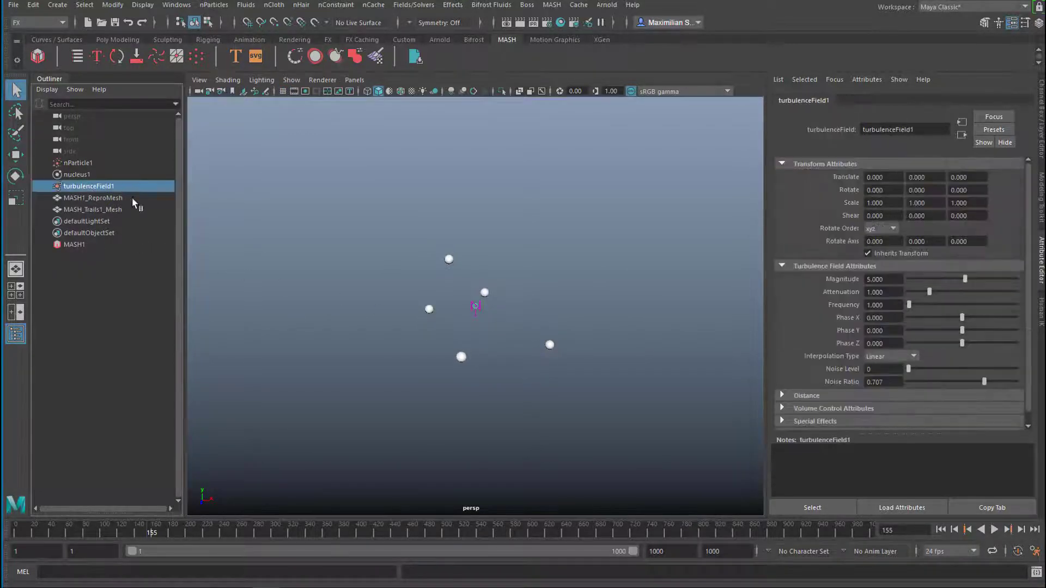
ctrl+click(78, 175)
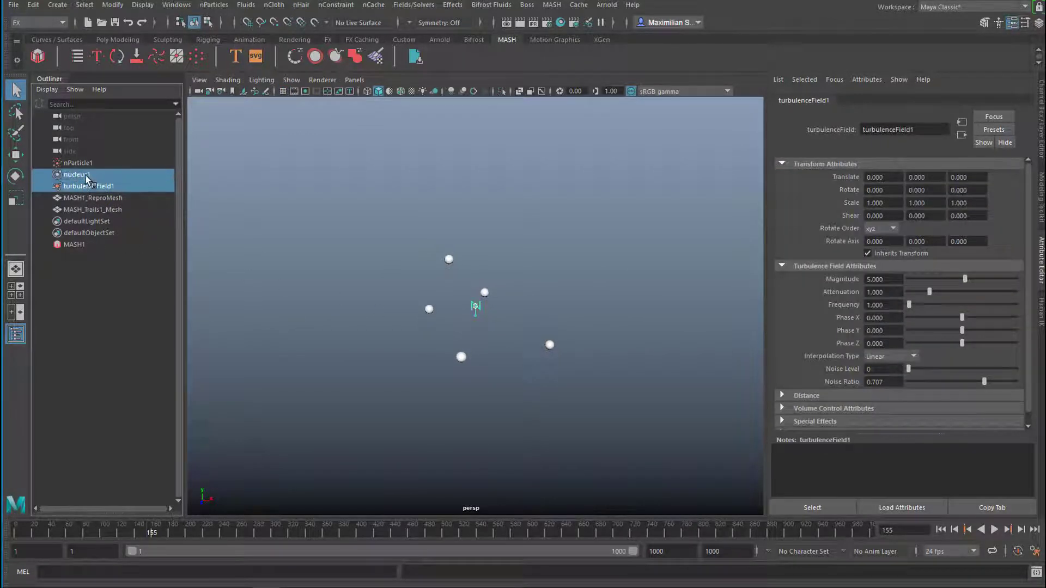
key(h)
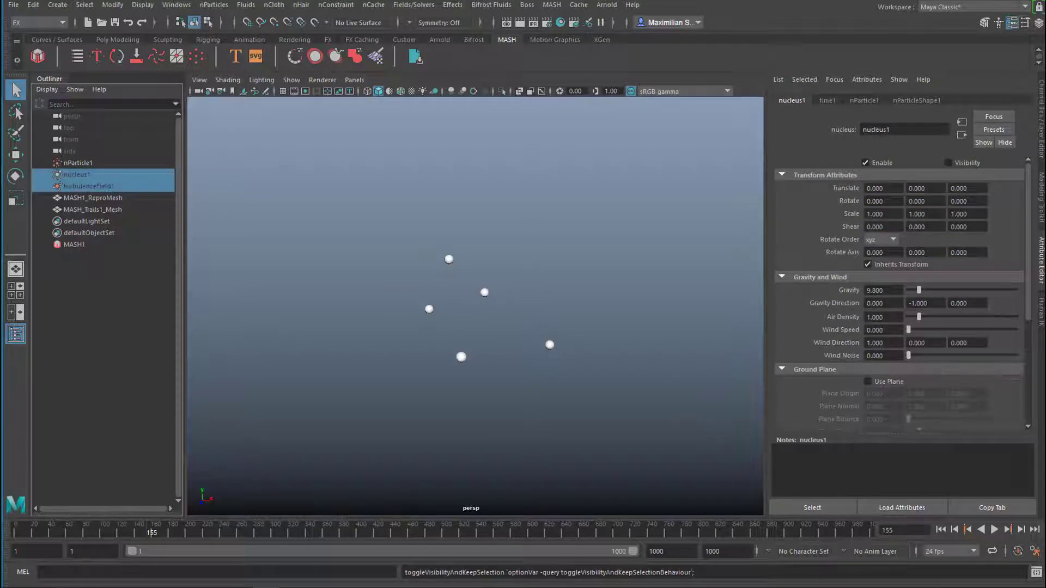
- Play the simulation from the start and inspect the trails behind the particles up close and from another angle
click(941, 529)
click(994, 529)
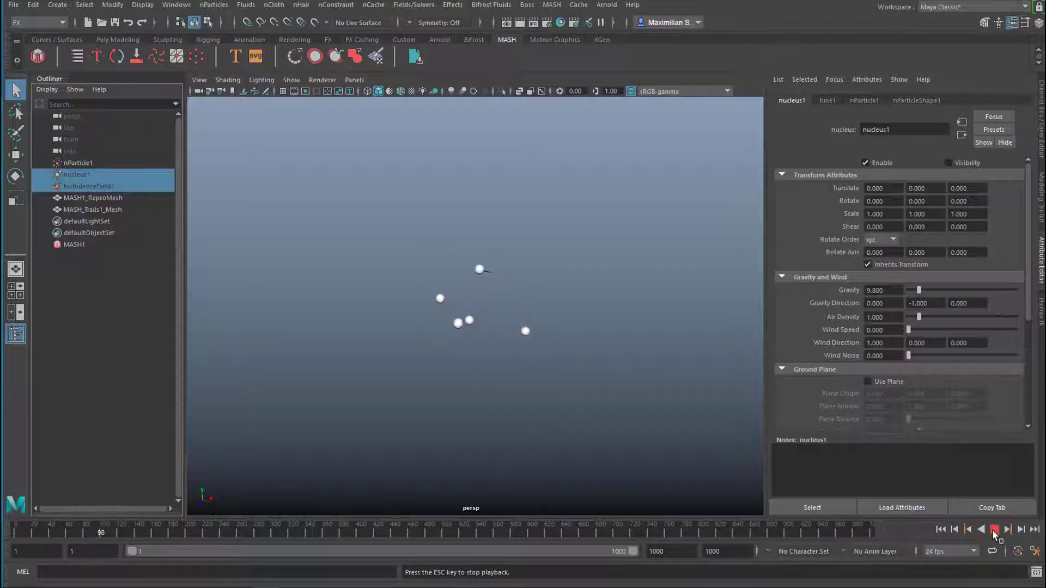
click(993, 530)
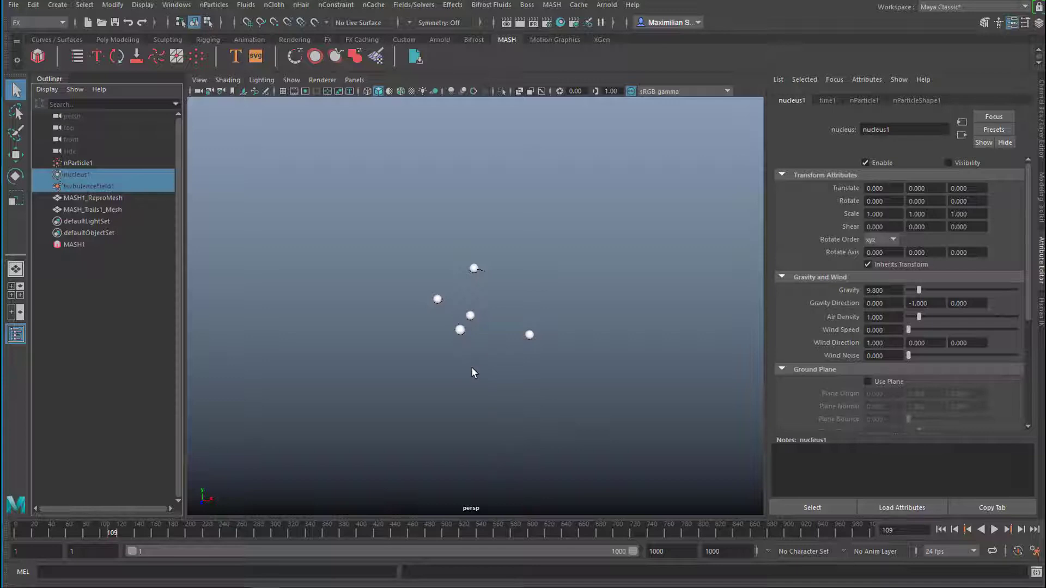
alt+right_drag(461, 372, 763, 403)
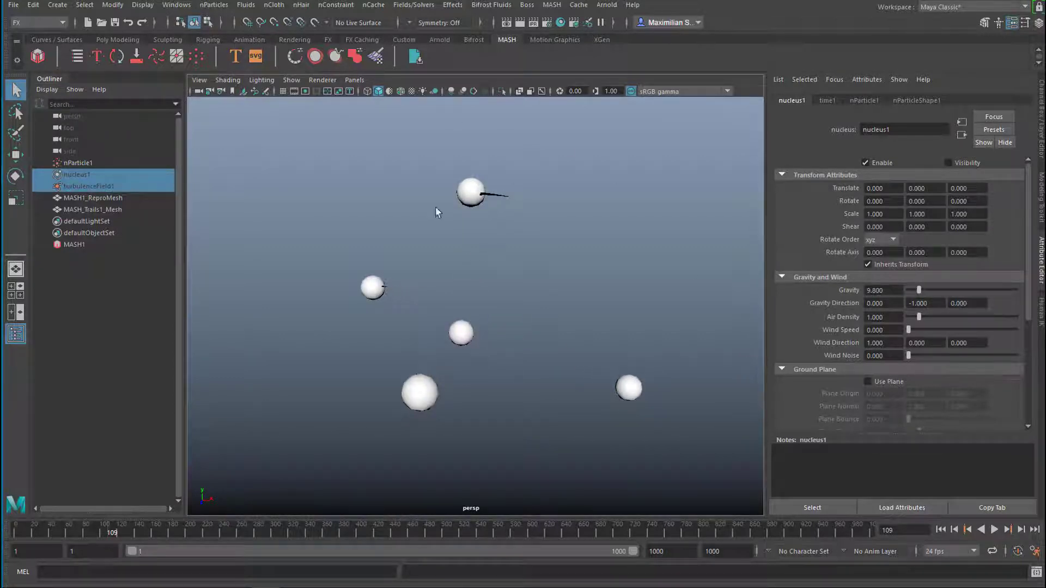
click(993, 529)
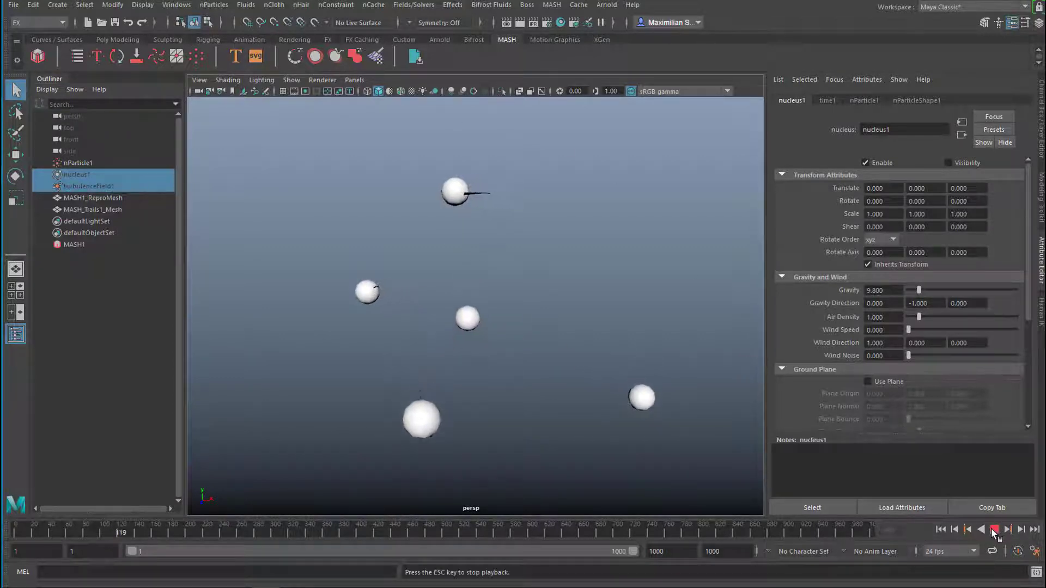
key(Escape)
alt+drag(585, 395, 553, 340)
click(993, 531)
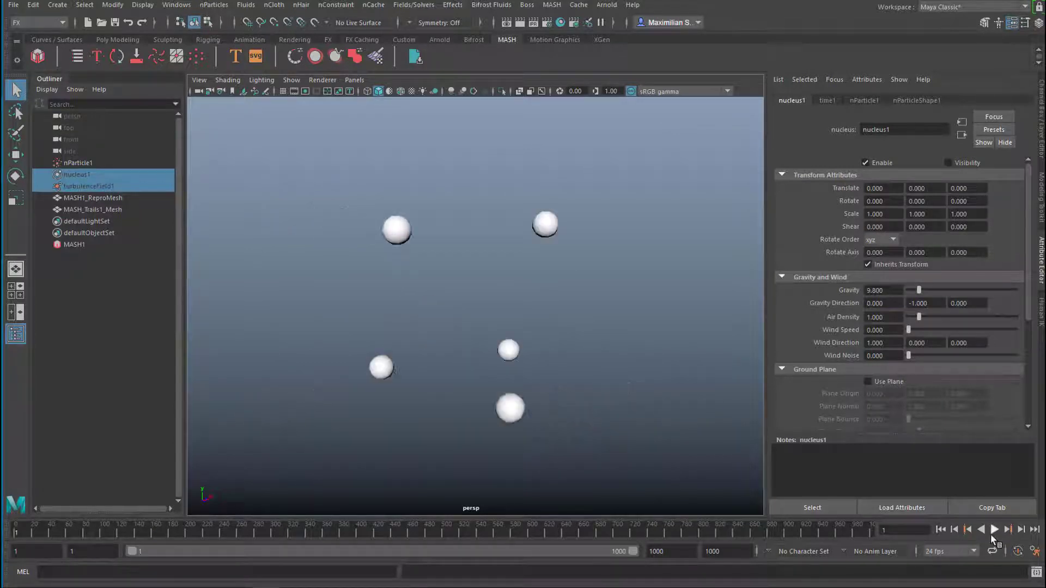
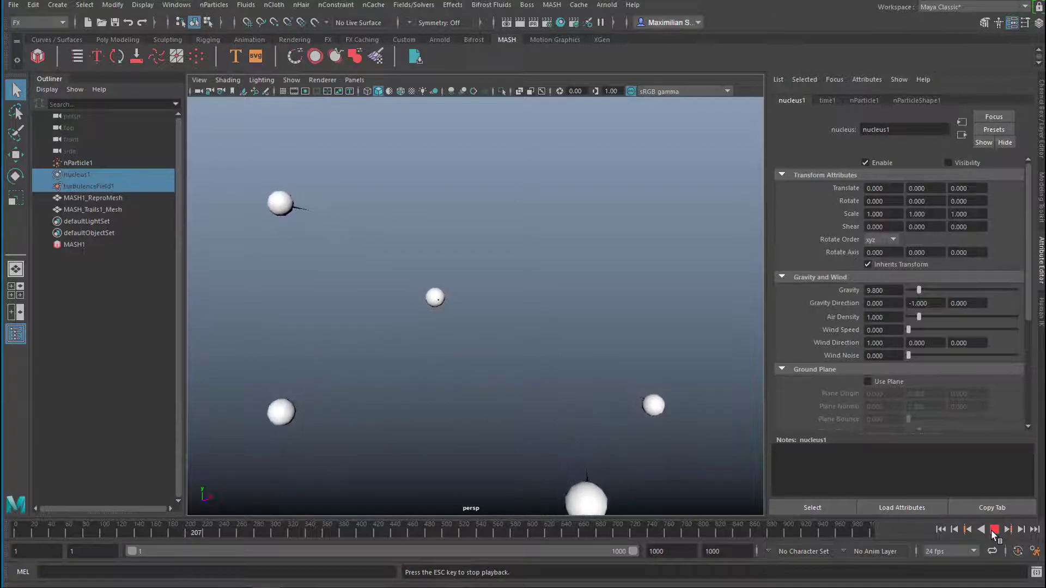
click(994, 529)
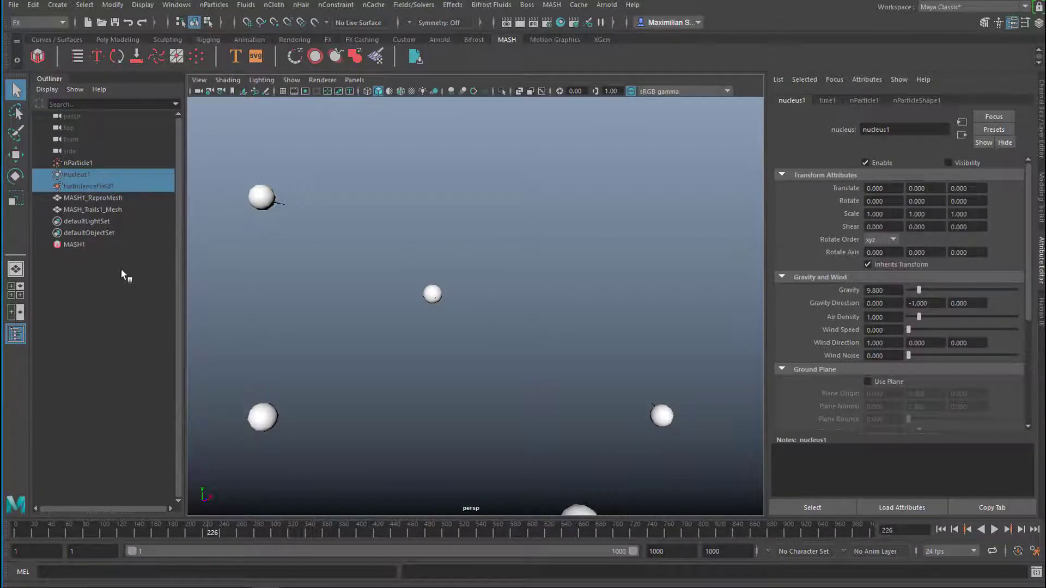
- Open the MASH_Trails1 attributes of the nParticles and set the trail length to 75
click(75, 246)
click(81, 163)
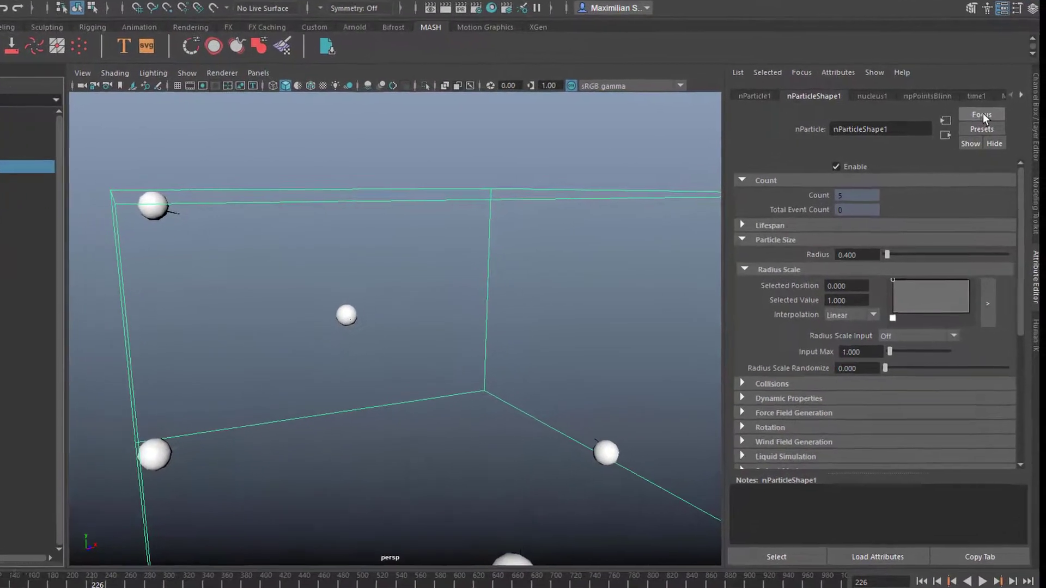
click(1015, 91)
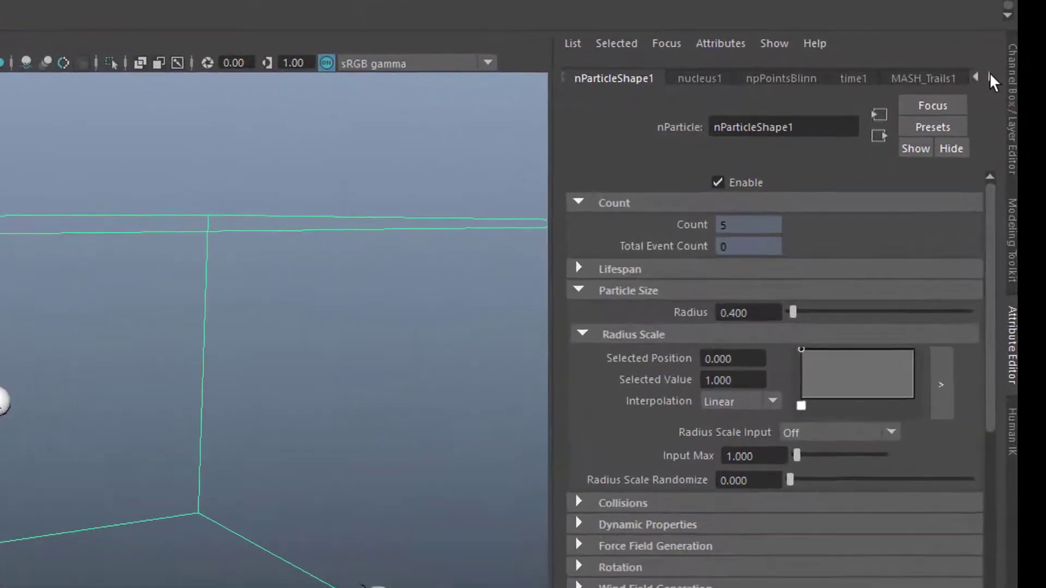
click(1015, 92)
click(790, 74)
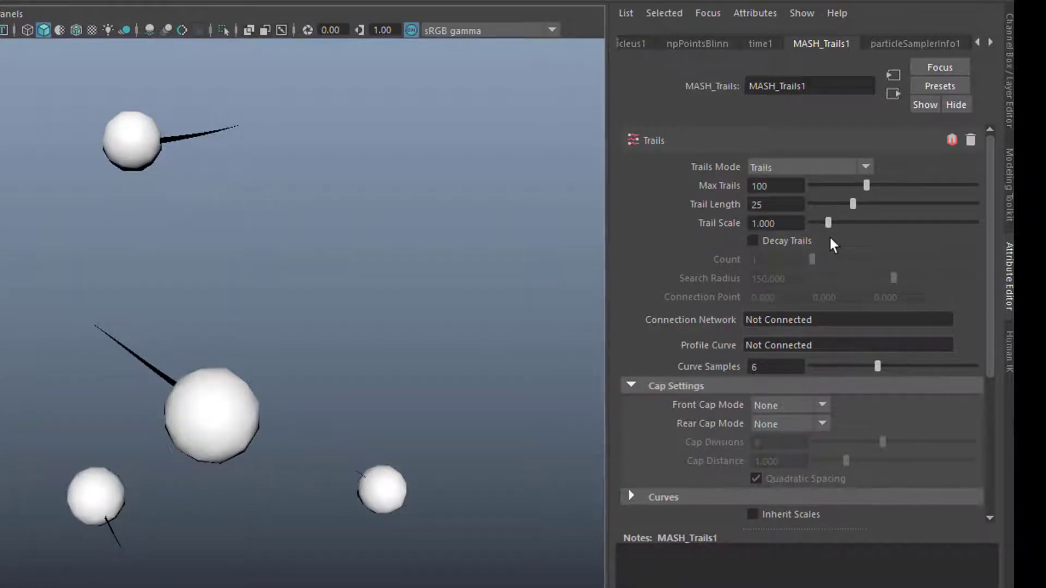
drag(855, 206, 916, 212)
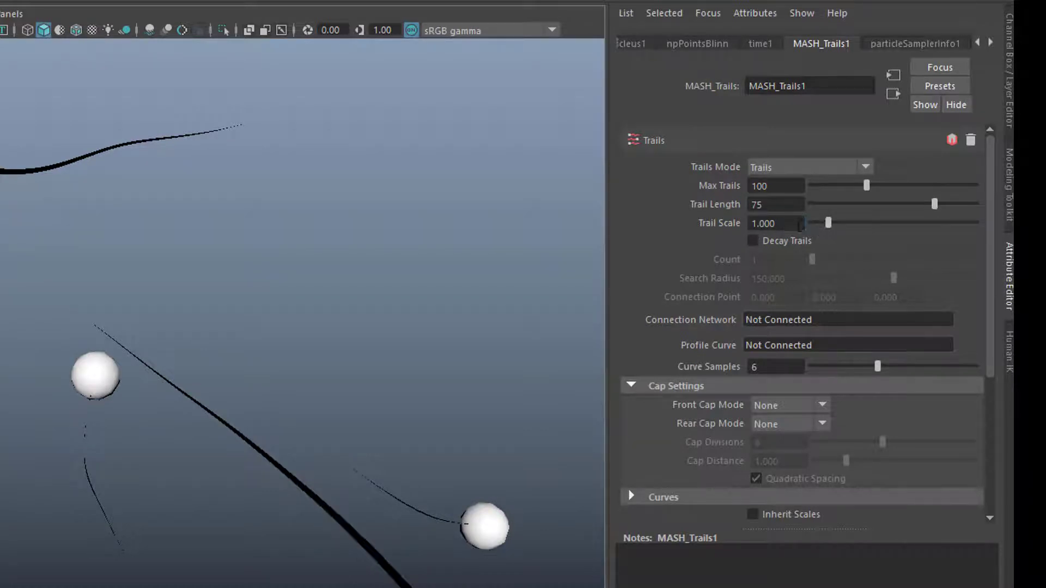
- Try a trail scale of 0.2, and set the trail scale to 0.9
text(0.2)
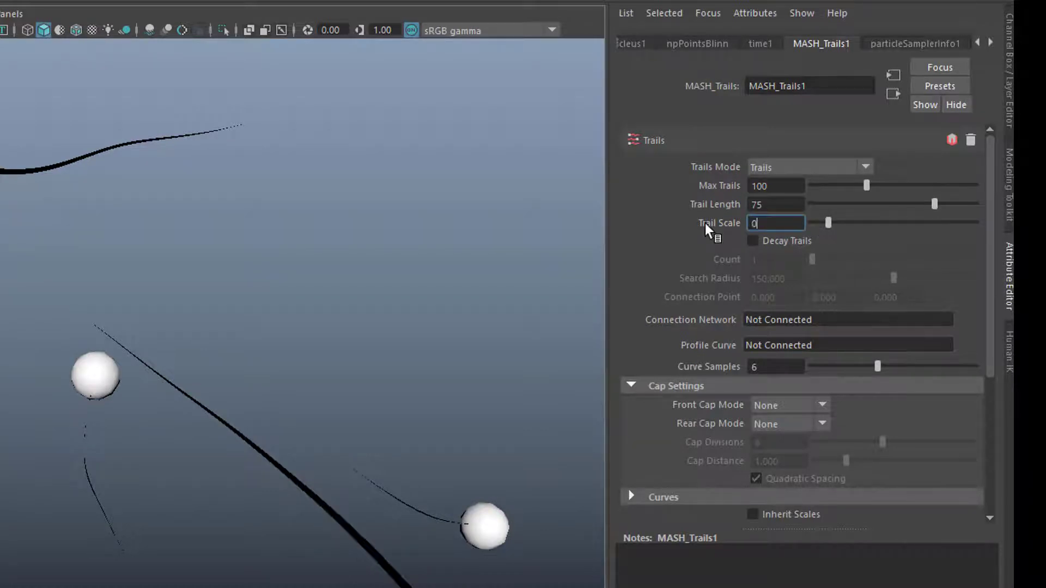
key(Return)
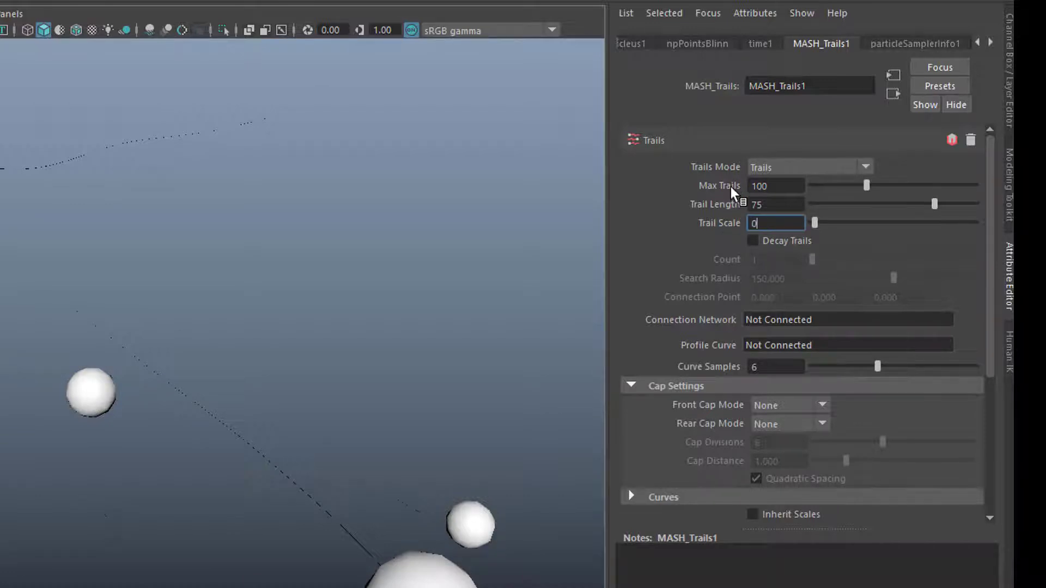
key(Return)
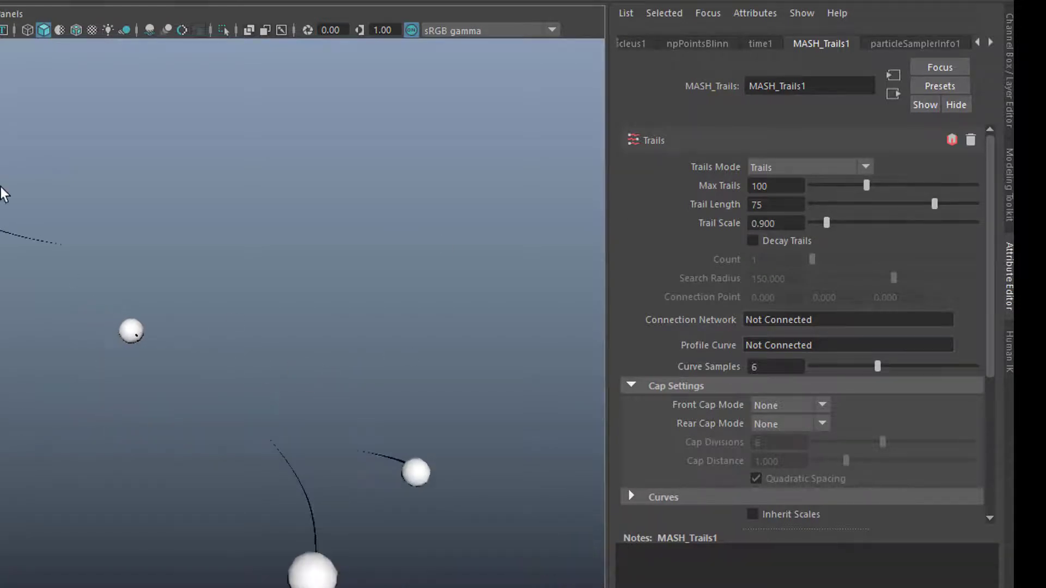
- Switch the trails mode to Join the Dots and examine how the particles are connected
click(867, 168)
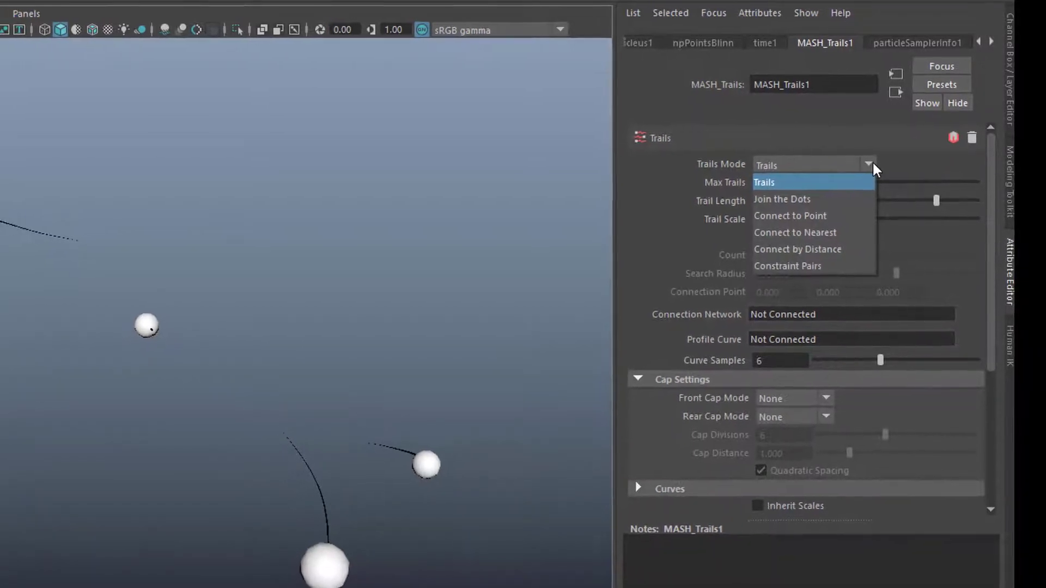
click(790, 199)
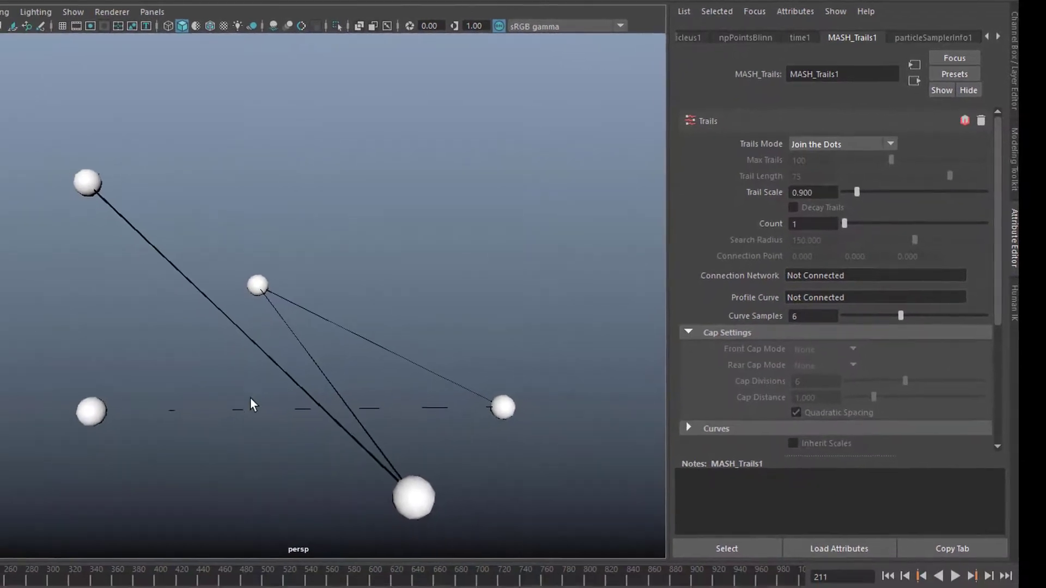
alt+drag(252, 401, 303, 389)
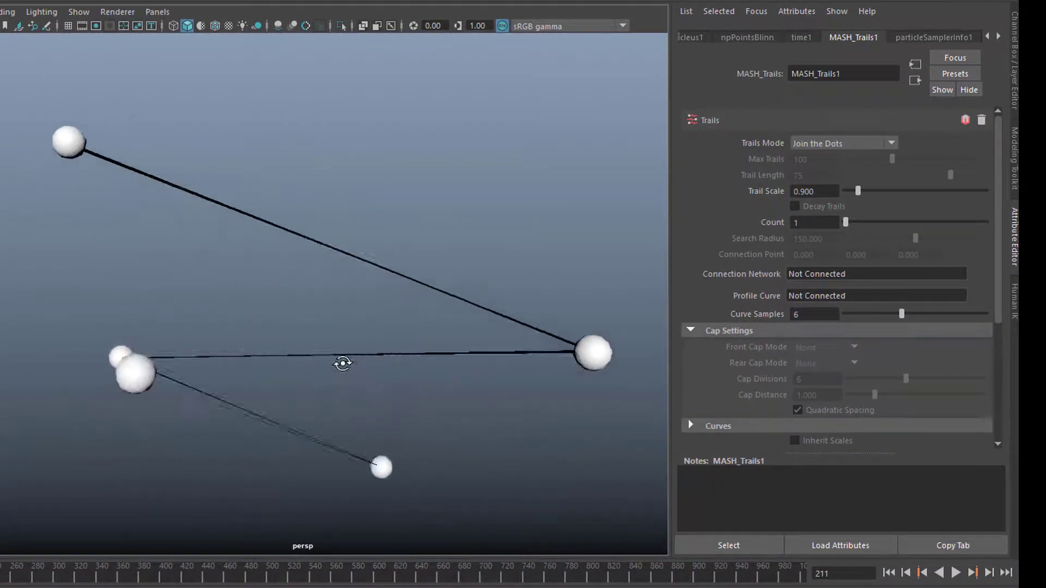
- Switch the trails mode to Connect to Nearest and examine the connections between the particles from several views
click(842, 143)
click(822, 203)
alt+right_drag(438, 396, 361, 425)
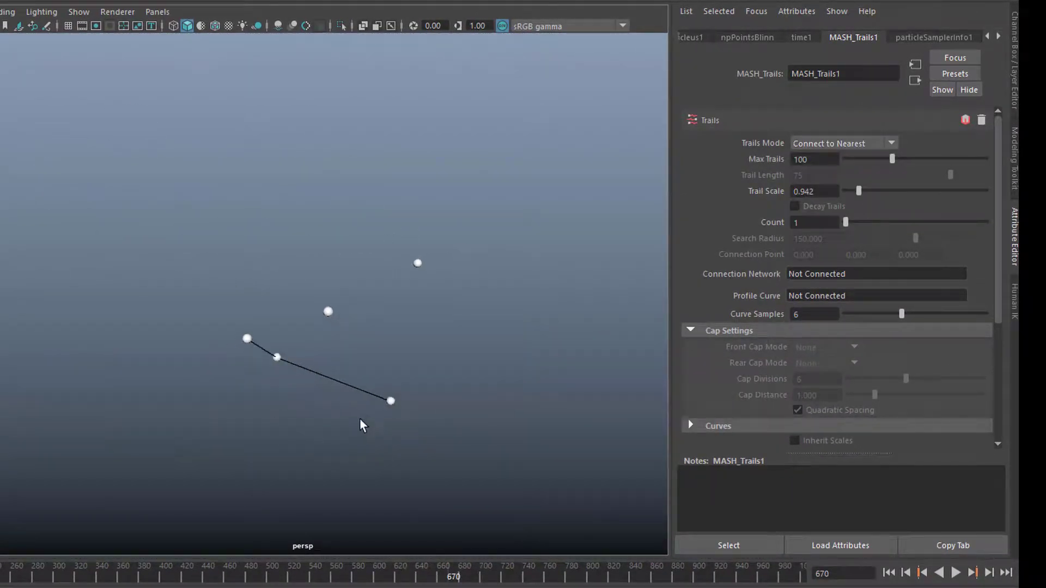
alt+middle_drag(362, 425, 386, 363)
alt+drag(375, 327, 418, 392)
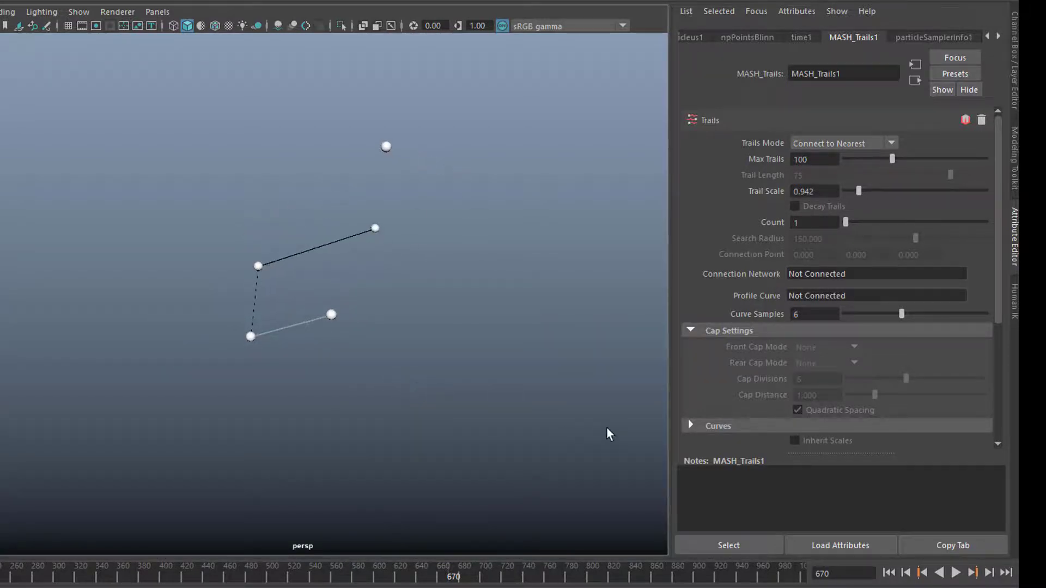
- Continue the playback, restart the simulation from the first frame, and check how the nearest-particle connections change
click(956, 573)
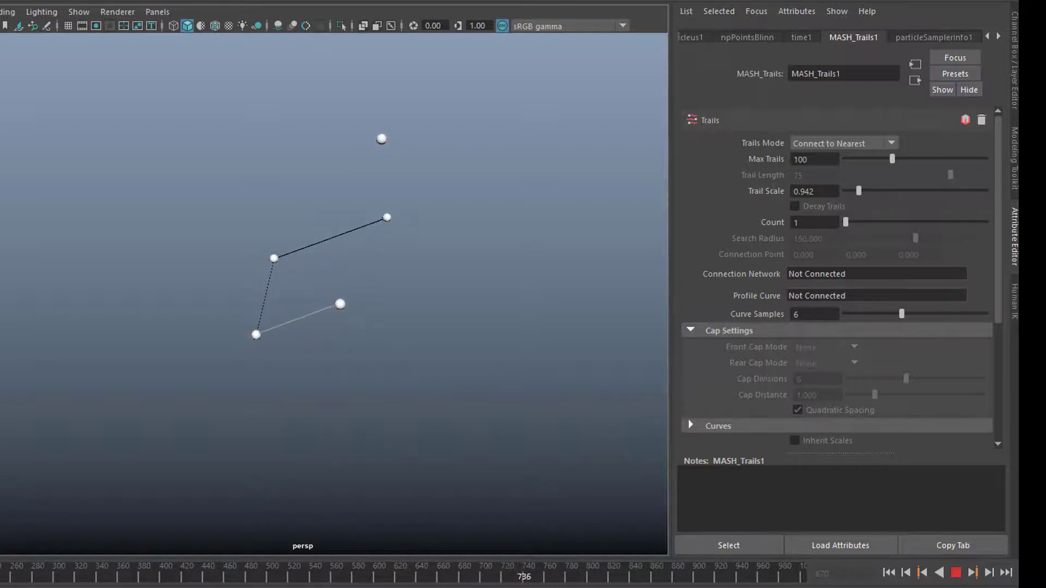
click(956, 573)
click(889, 573)
click(956, 573)
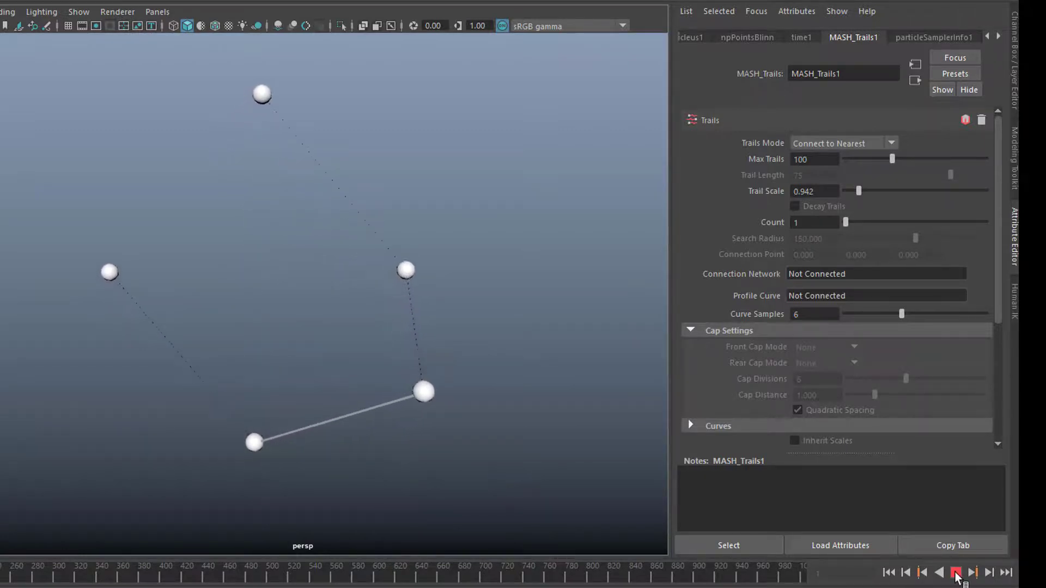
key(Escape)
- Switch the trails mode to Connect by Distance, set the search radius to about 116.23, and play the simulation
click(891, 144)
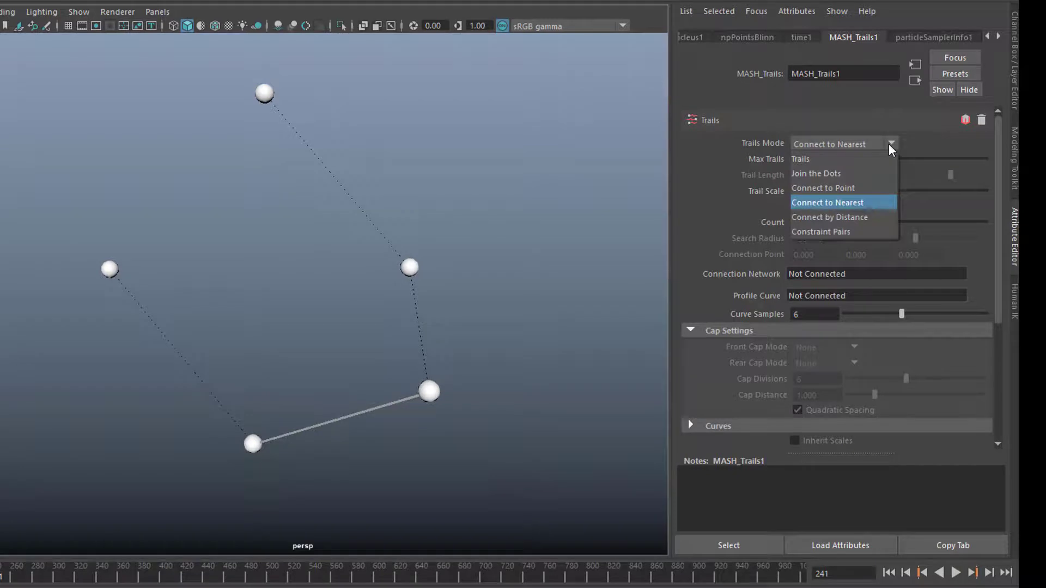
click(865, 218)
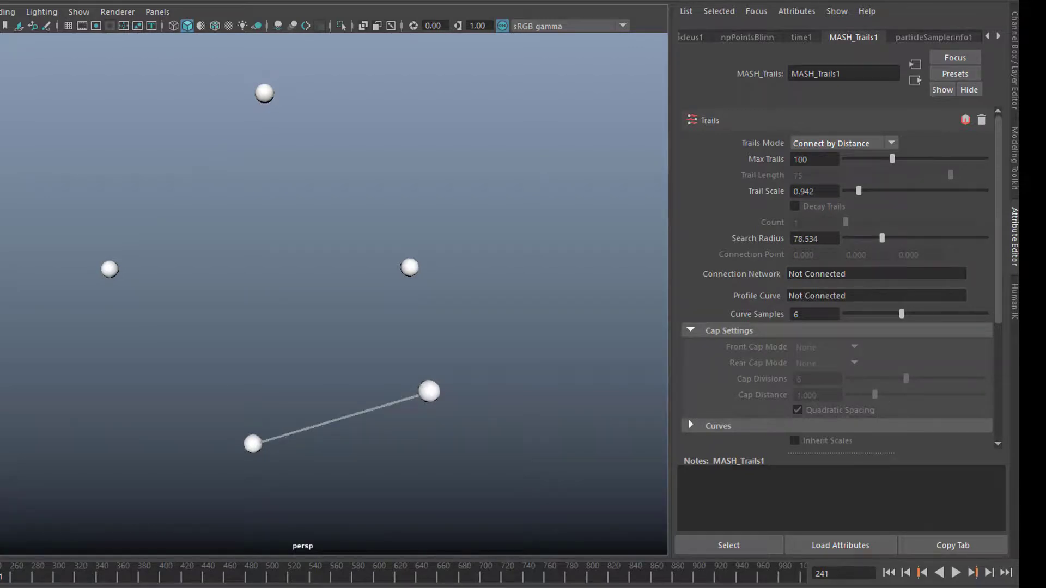
click(900, 573)
click(955, 573)
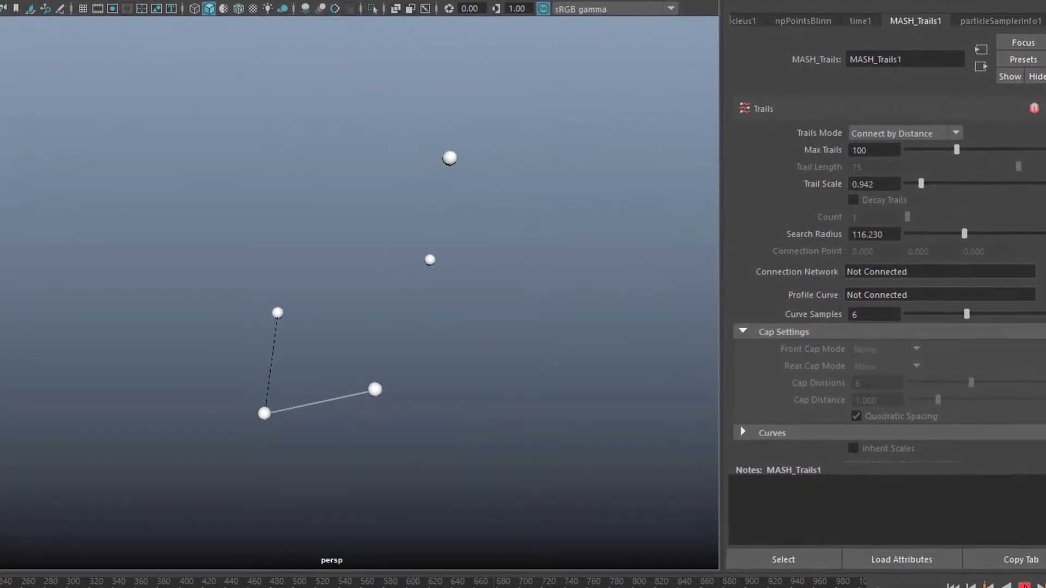
- Set the trails mode back to Trails
click(976, 129)
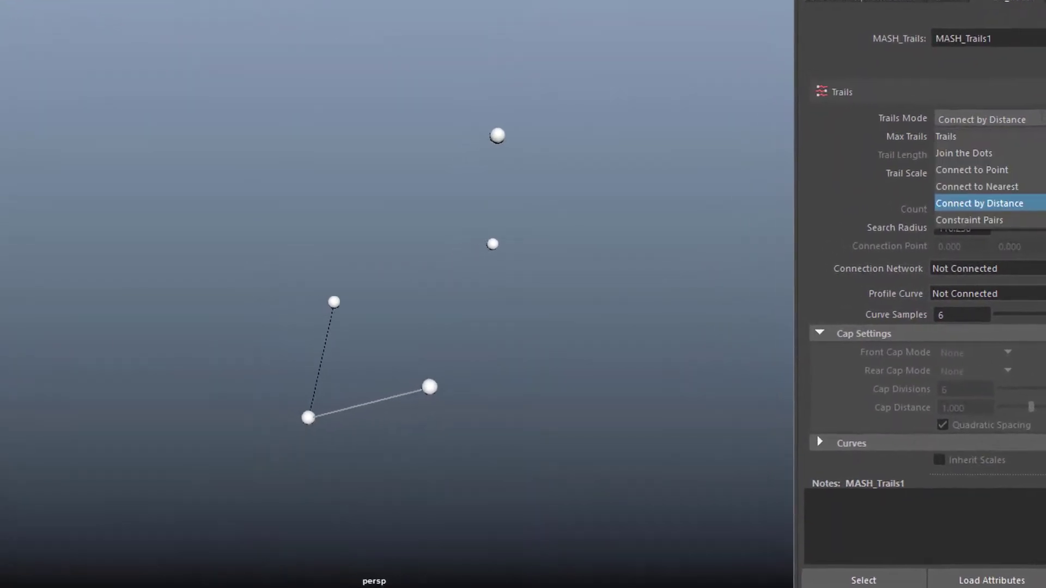
click(975, 132)
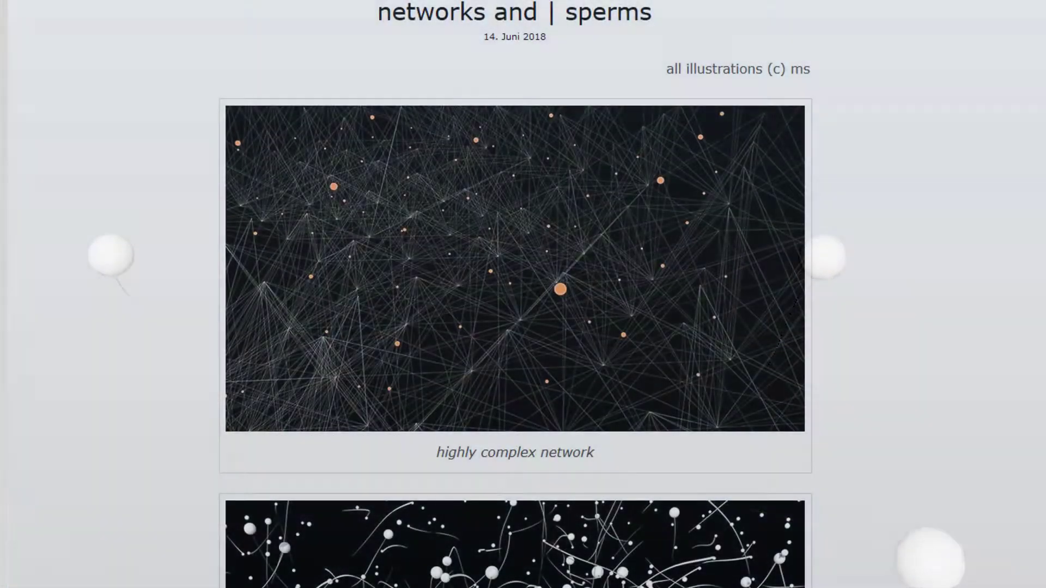
- Look through the example illustrations on the networks web page, and stop the simulation playback in Maya
scroll(515, 294, down, 5)
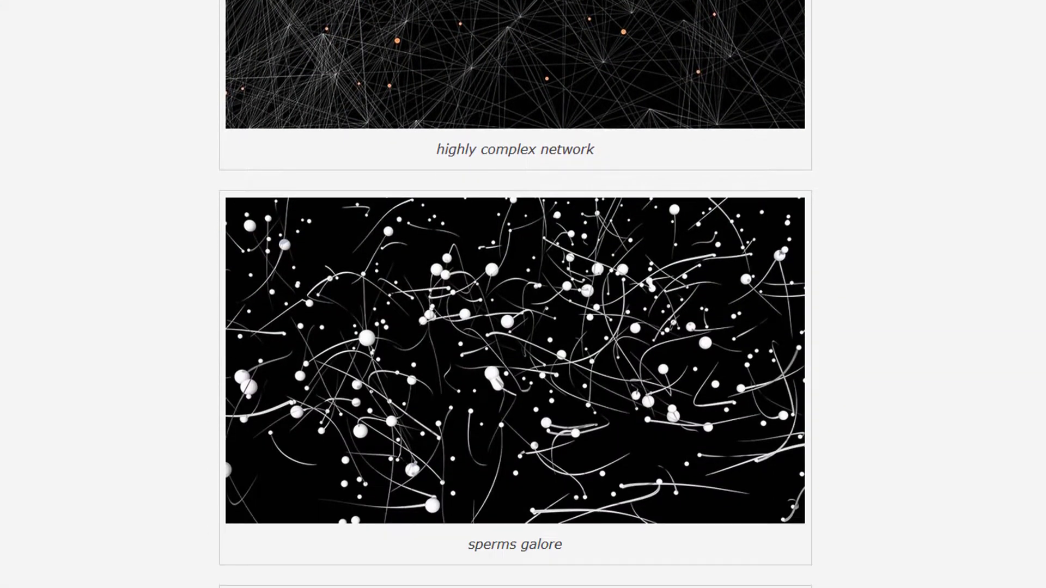
scroll(516, 294, down, 7)
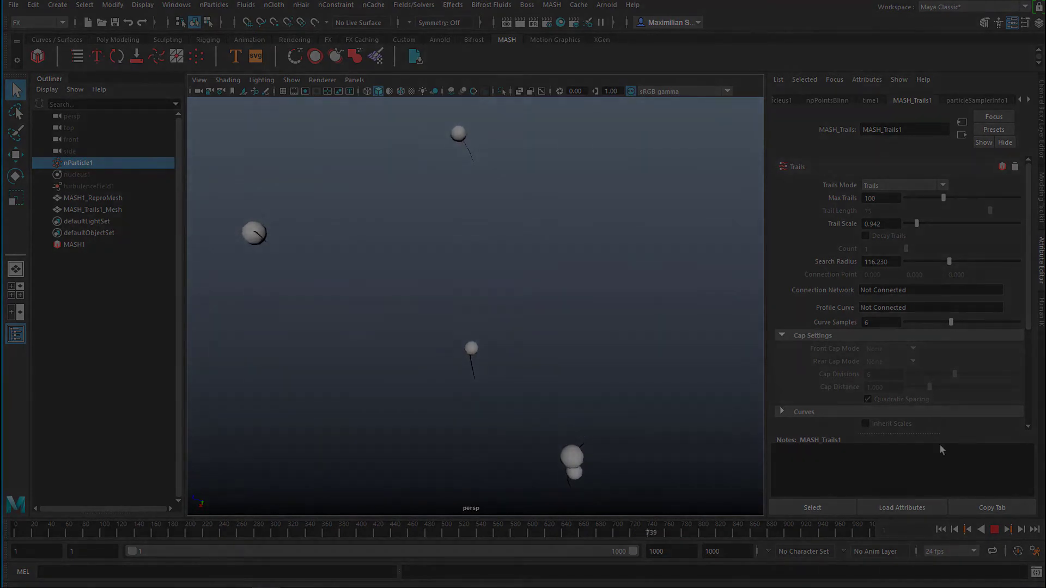
click(994, 529)
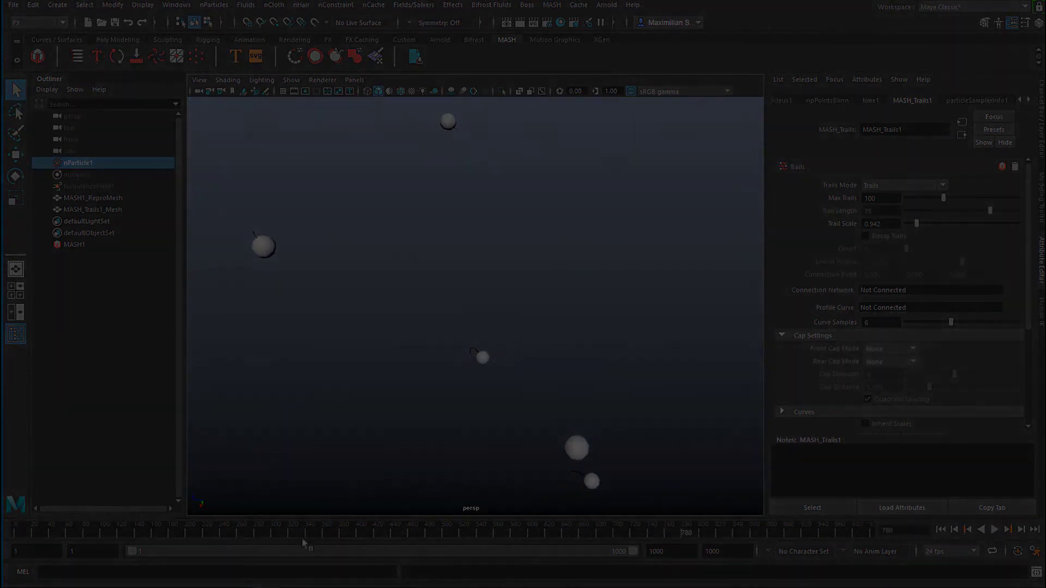